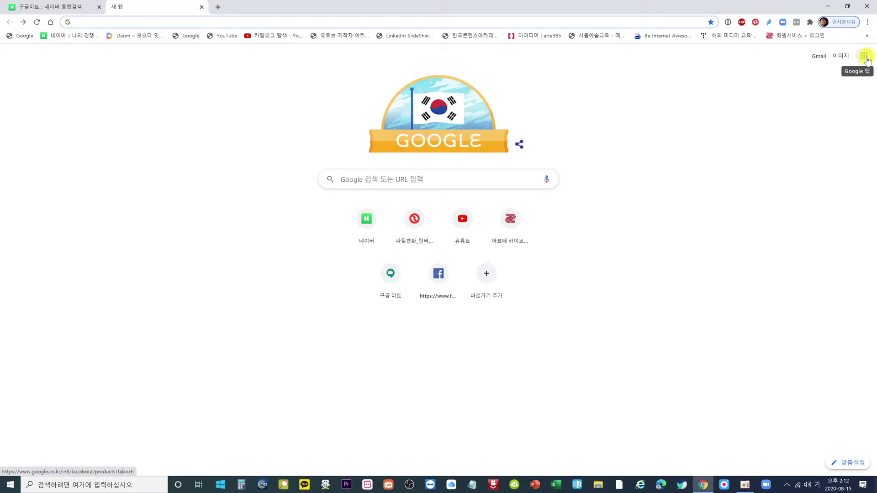
# - Open the Google apps grid in Chrome and scroll up and down through the apps panel
pyautogui.click(865, 57)
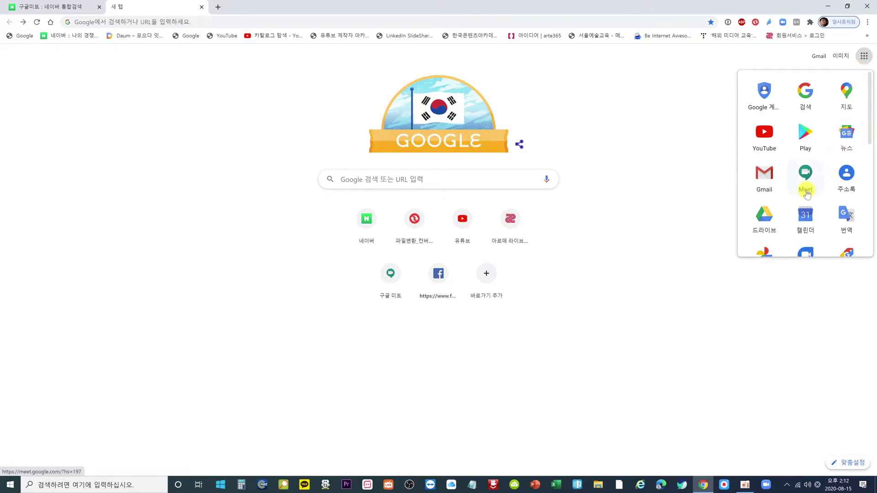
pyautogui.scroll(-5, 807, 194)
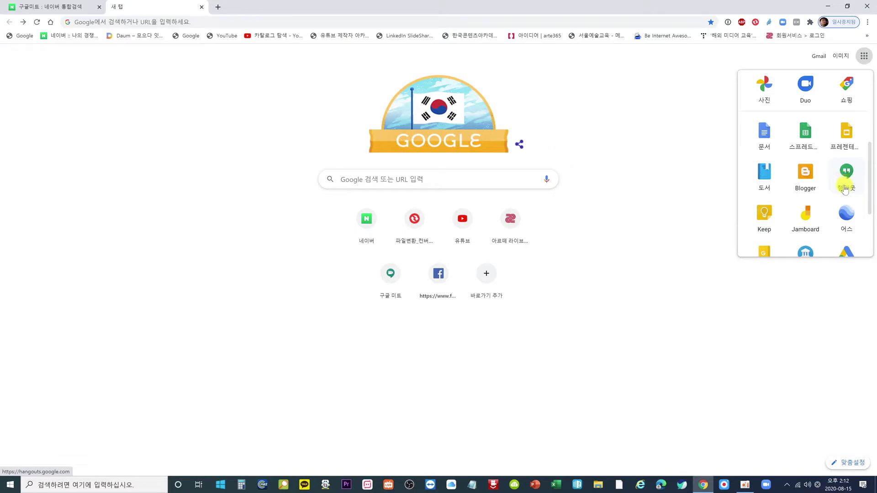
pyautogui.scroll(3, 844, 190)
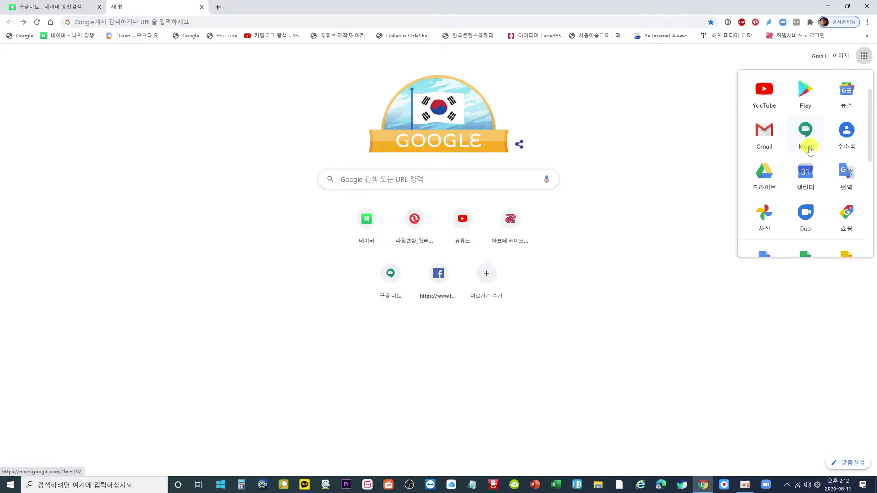
pyautogui.scroll(-3, 843, 180)
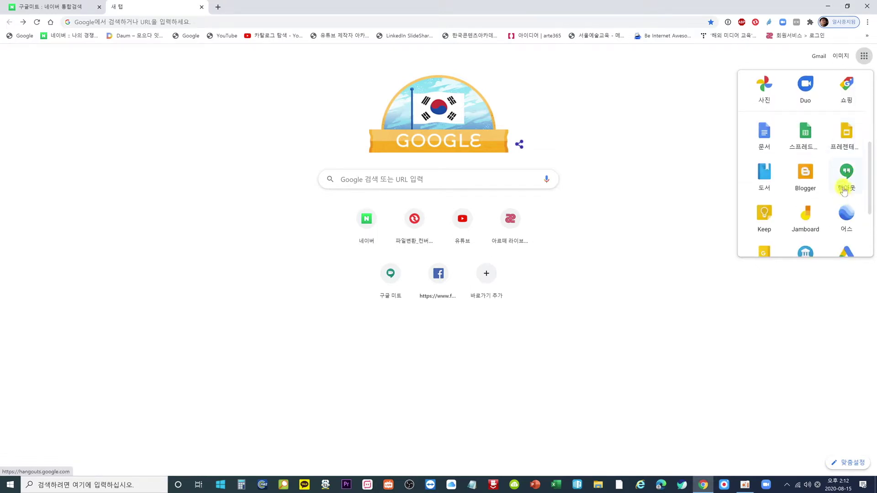
pyautogui.scroll(3, 843, 191)
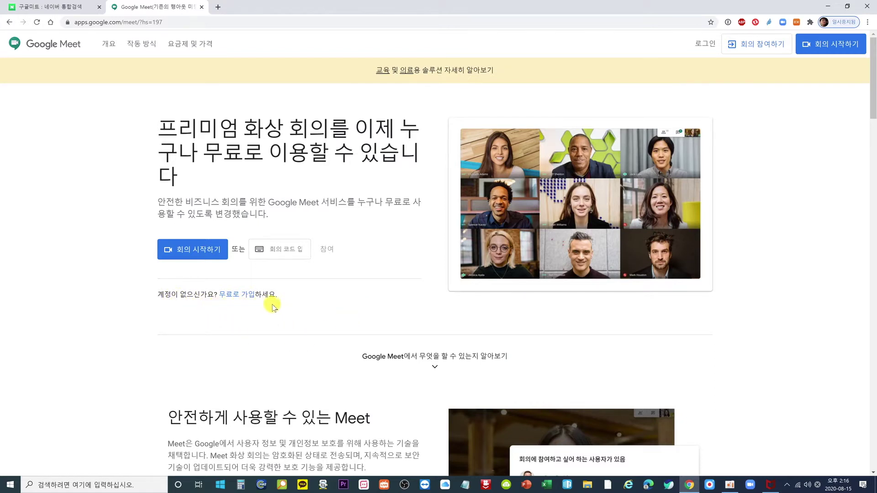
# - Start a new meeting with 회의 시작하기, signing in with the saved Google account and its password
pyautogui.click(237, 296)
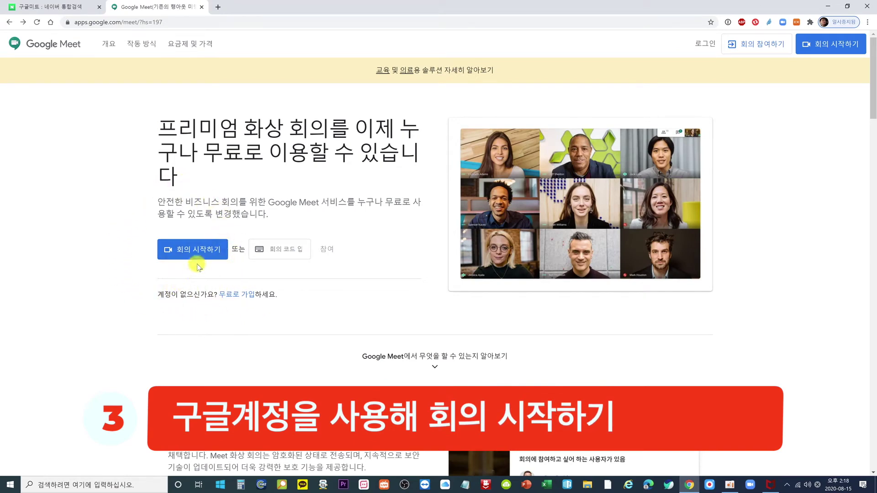
pyautogui.click(205, 251)
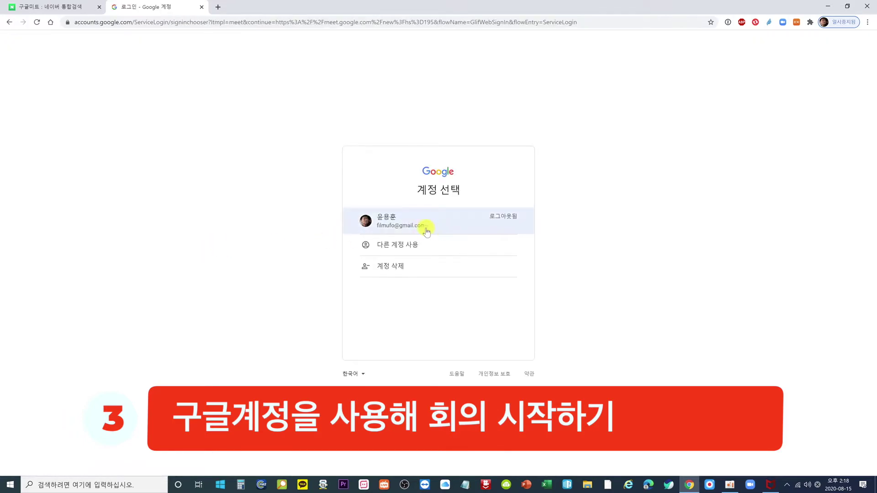
pyautogui.click(423, 229)
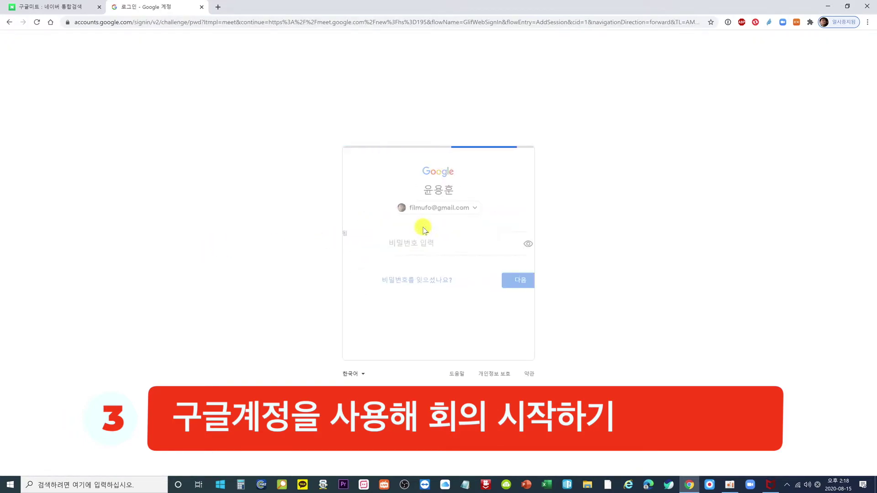
pyautogui.click(497, 281)
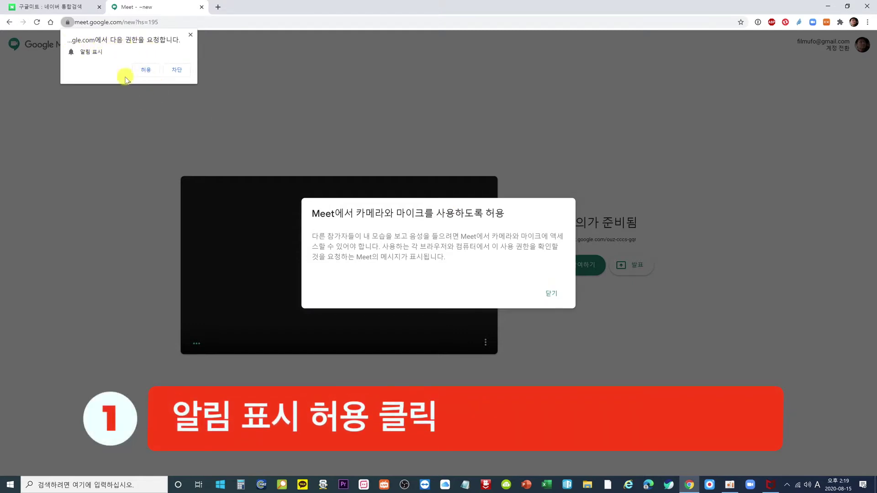
# - Allow Meet notifications and microphone/camera access, then dismiss the camera and microphone explanation dialog
pyautogui.click(146, 70)
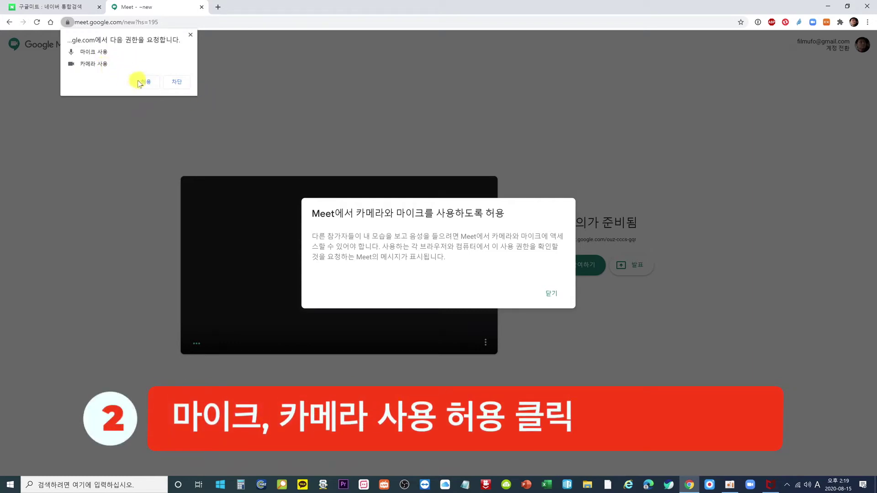
pyautogui.click(147, 86)
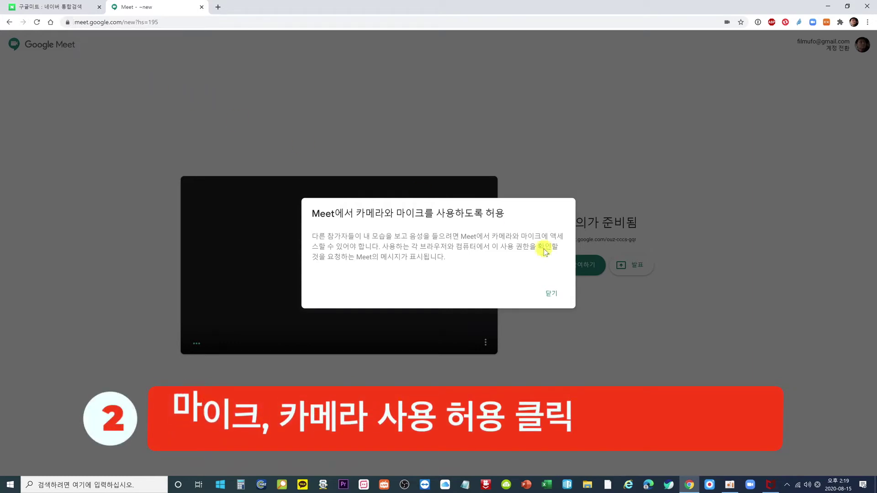
pyautogui.click(549, 296)
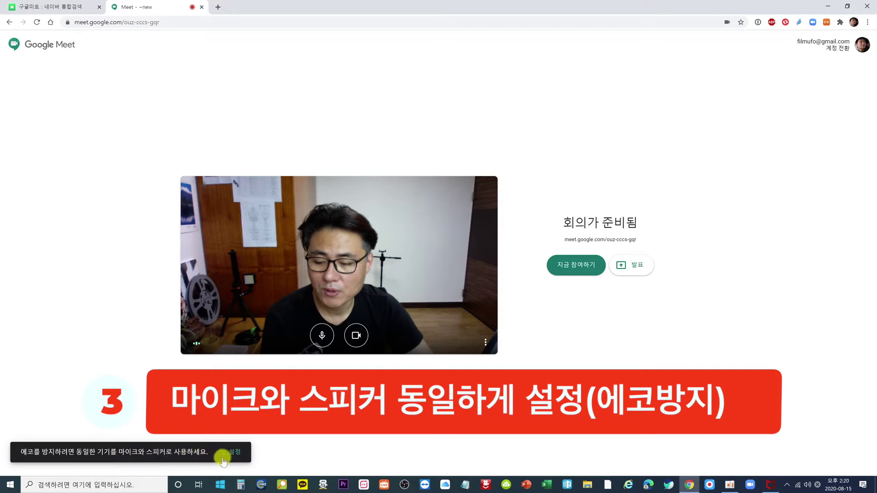
# - Set the speaker to 커뮤니케이션 - 헤드폰(INFRASONIC UFO) from the echo warning's audio settings
pyautogui.click(236, 451)
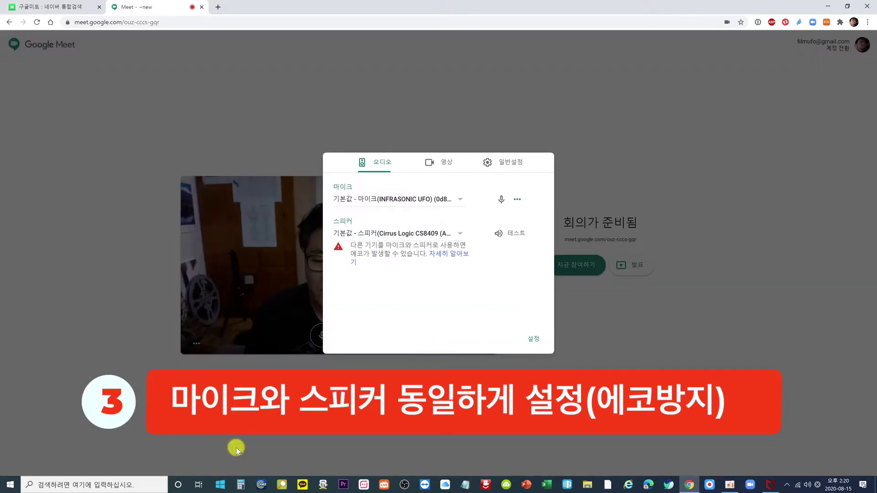
pyautogui.click(456, 233)
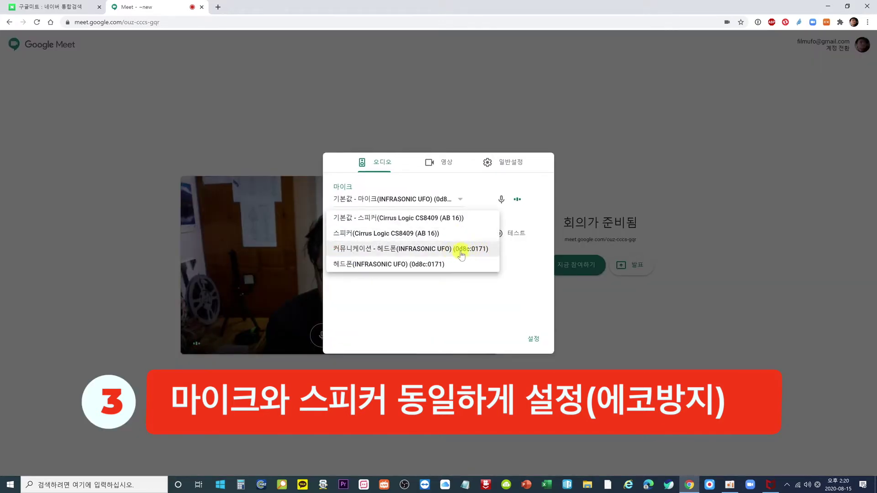
pyautogui.click(445, 250)
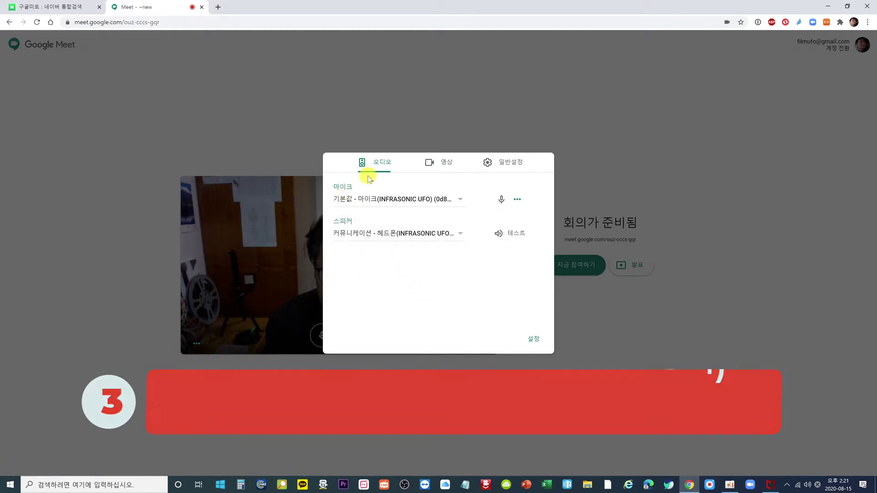
pyautogui.click(419, 404)
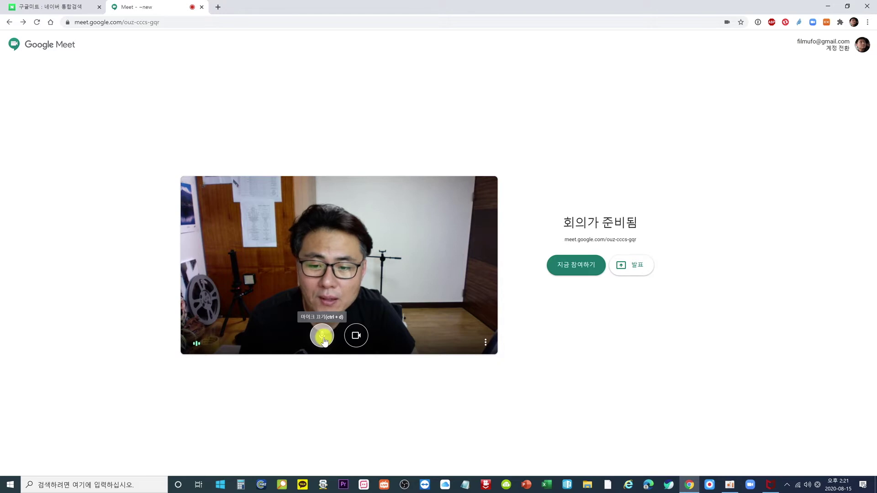
# - Toggle the preview's microphone and camera, leaving the mic unmuted, and open 설정 from the ⋮ menu
pyautogui.click(322, 338)
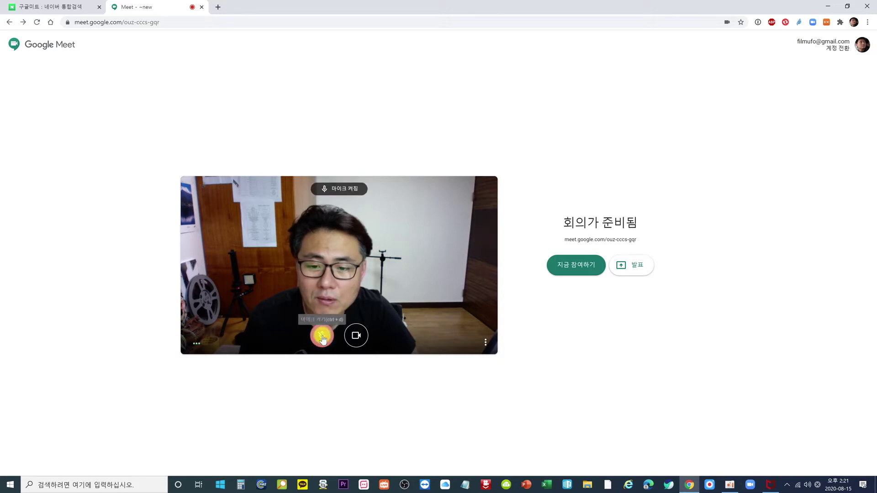
pyautogui.click(357, 337)
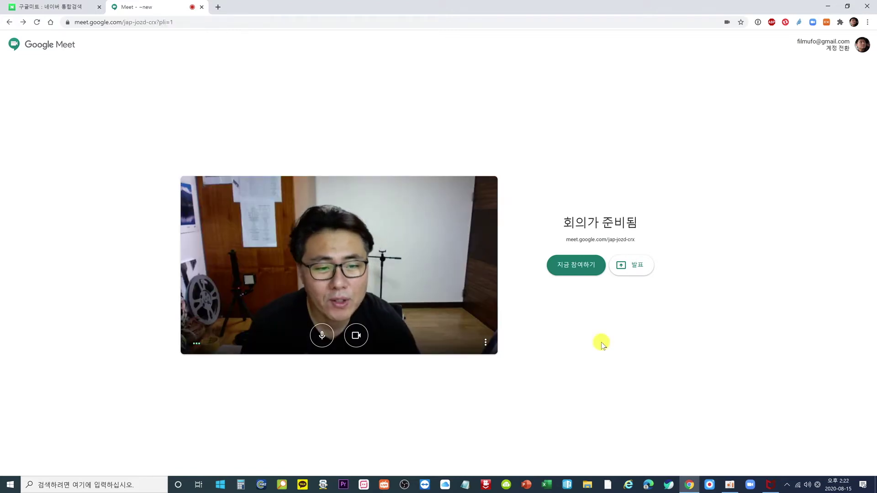
pyautogui.click(322, 338)
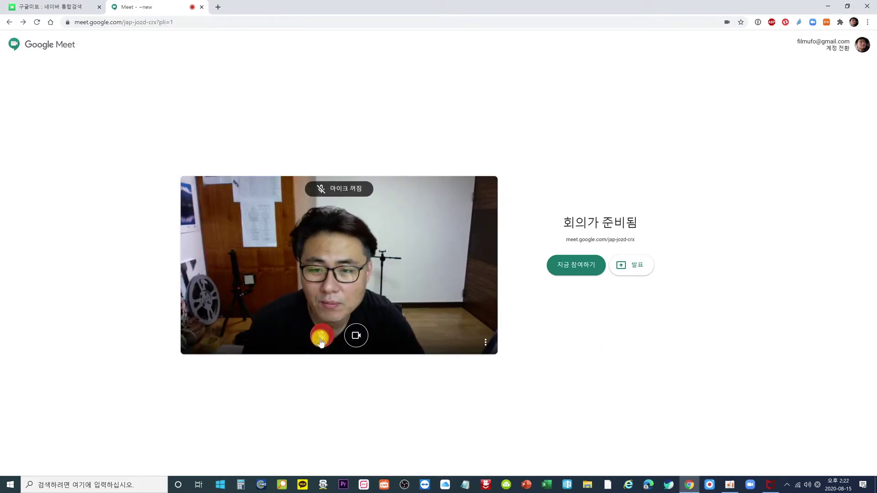
pyautogui.click(322, 338)
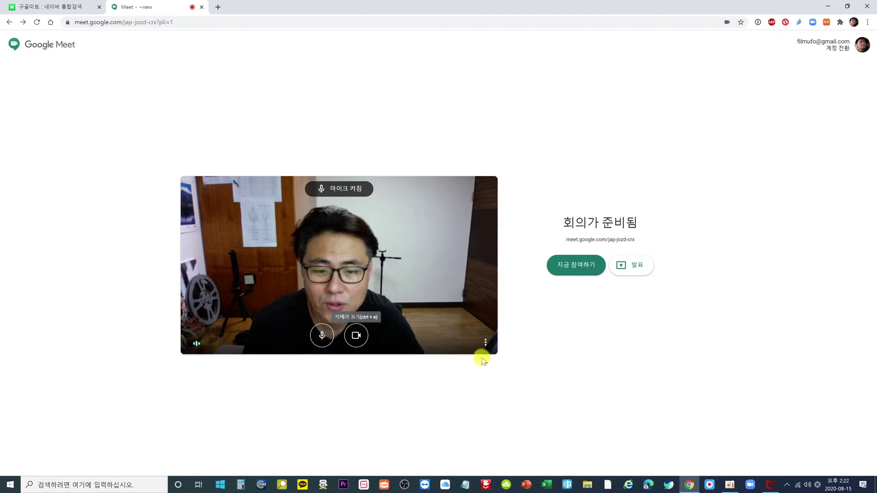
pyautogui.click(487, 343)
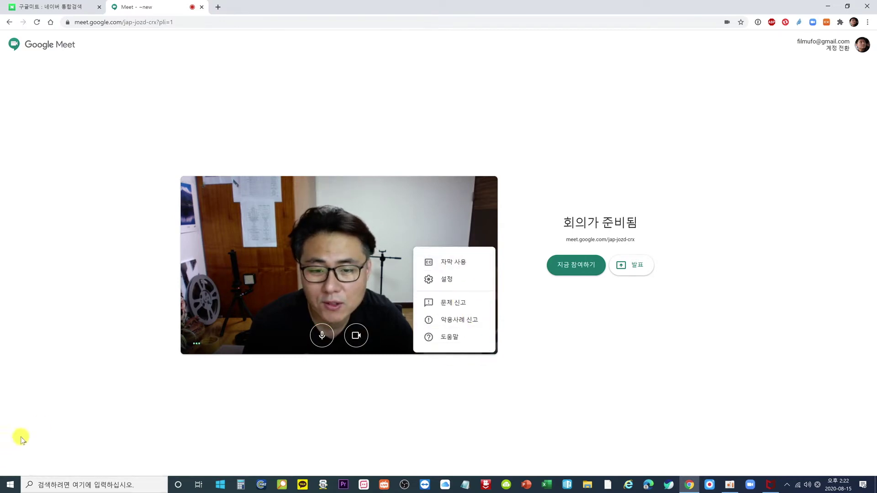
pyautogui.click(446, 279)
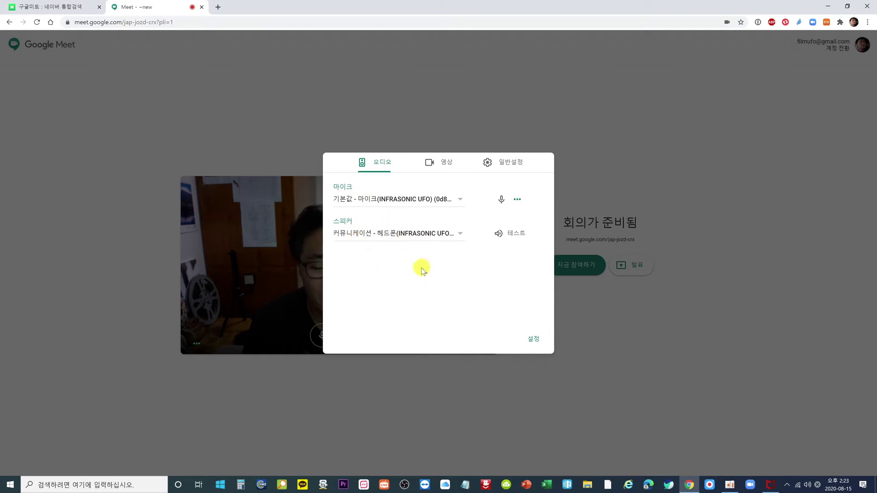
# - In the 영상 settings, keep FaceTime HD Camera as the camera
pyautogui.click(446, 163)
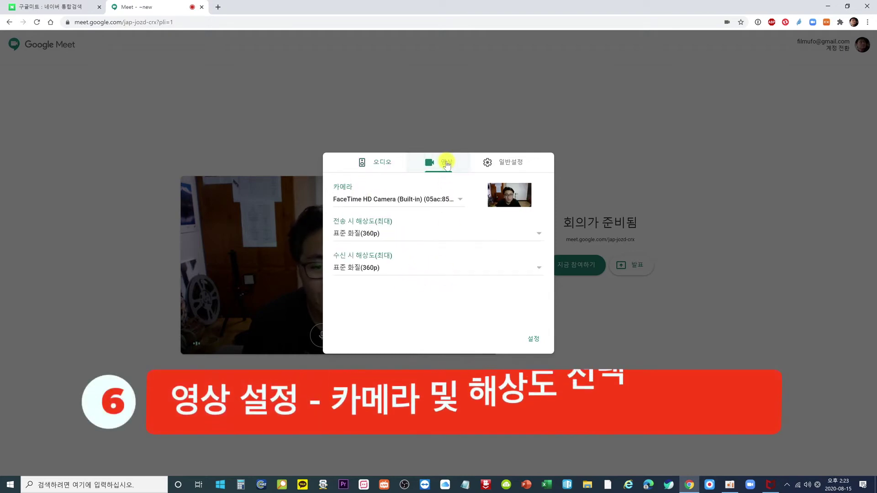
pyautogui.click(459, 201)
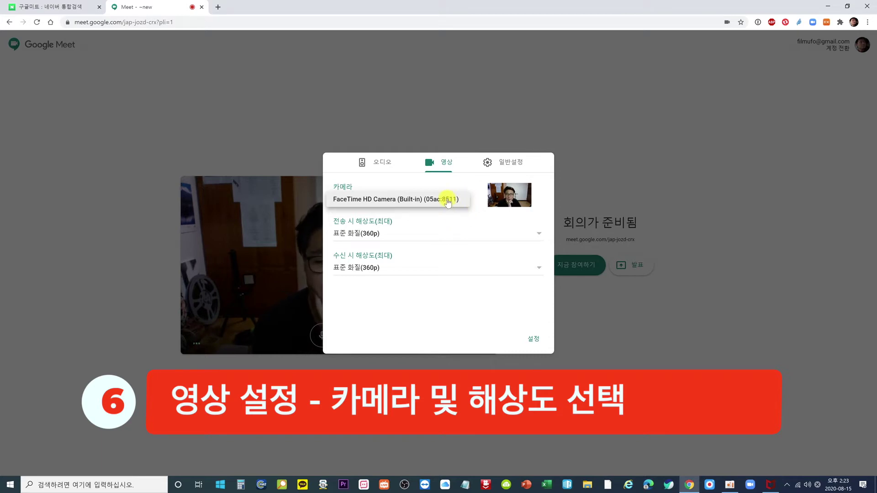
pyautogui.click(424, 299)
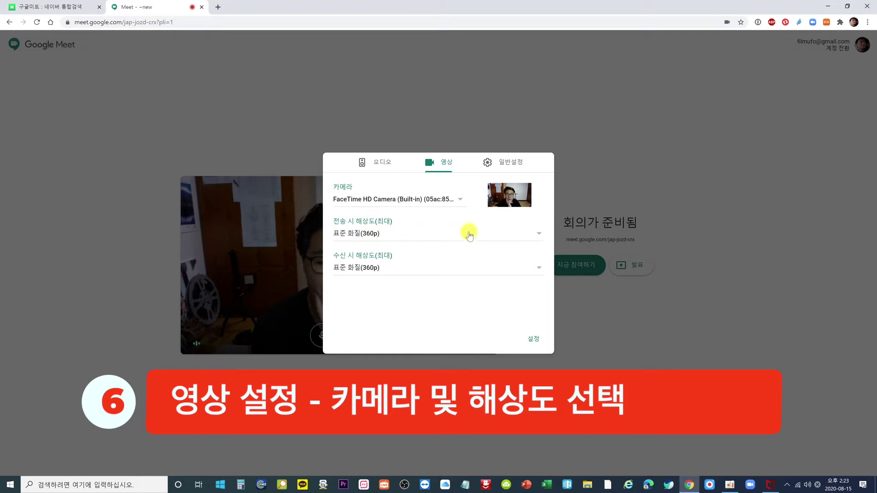
# - Set both sending and receiving video resolution to 고화질(720p)
pyautogui.click(536, 235)
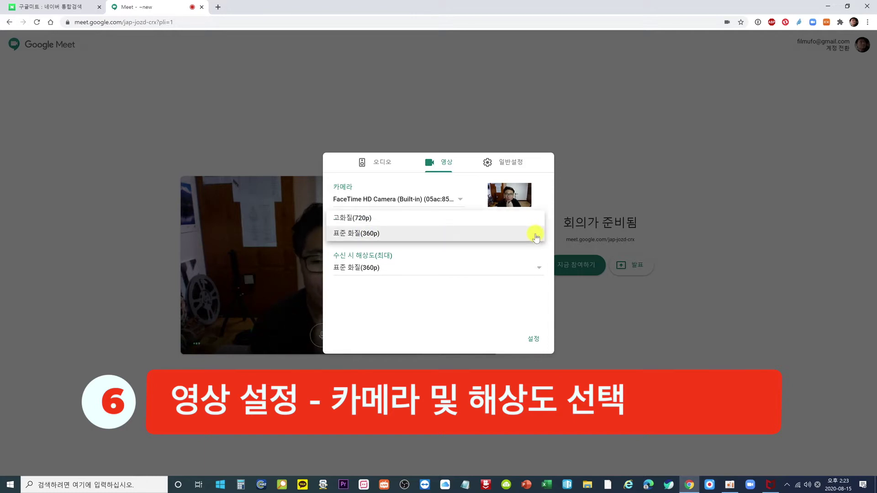
pyautogui.click(394, 219)
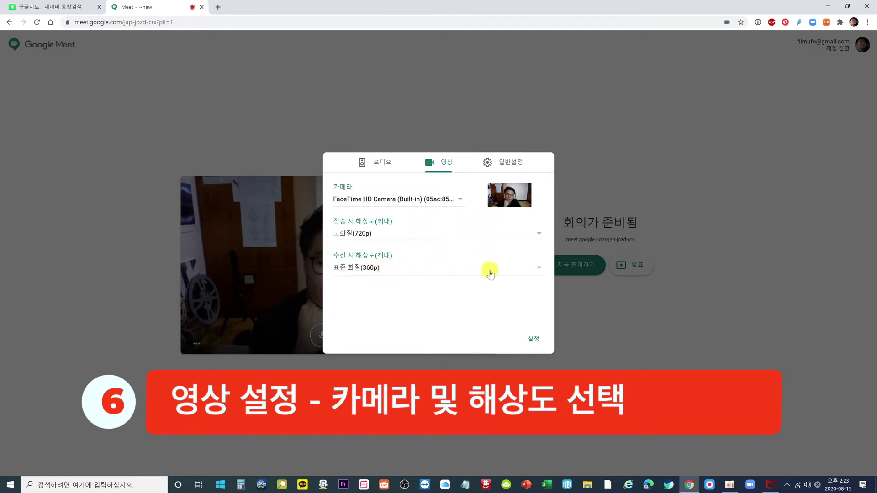
pyautogui.click(539, 269)
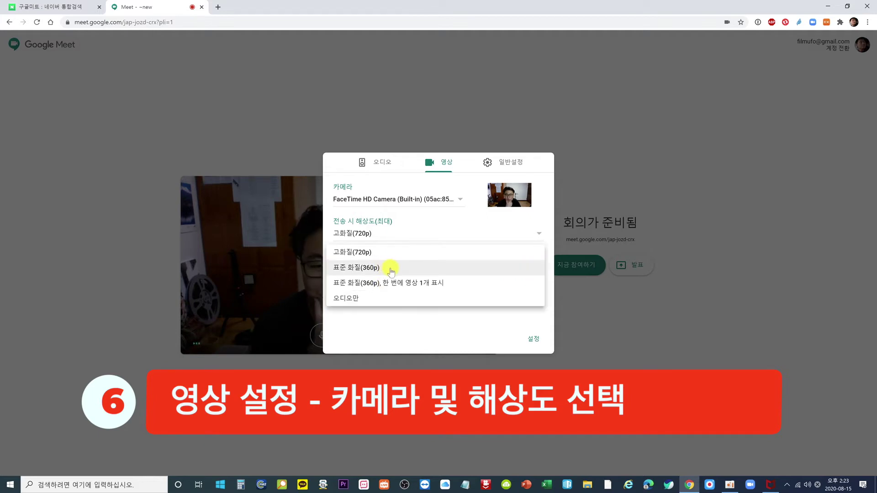
pyautogui.click(378, 252)
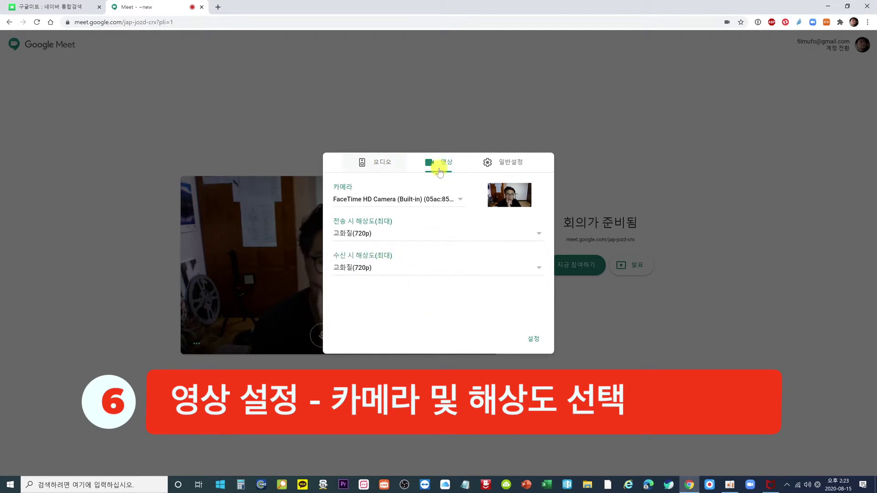
pyautogui.click(513, 164)
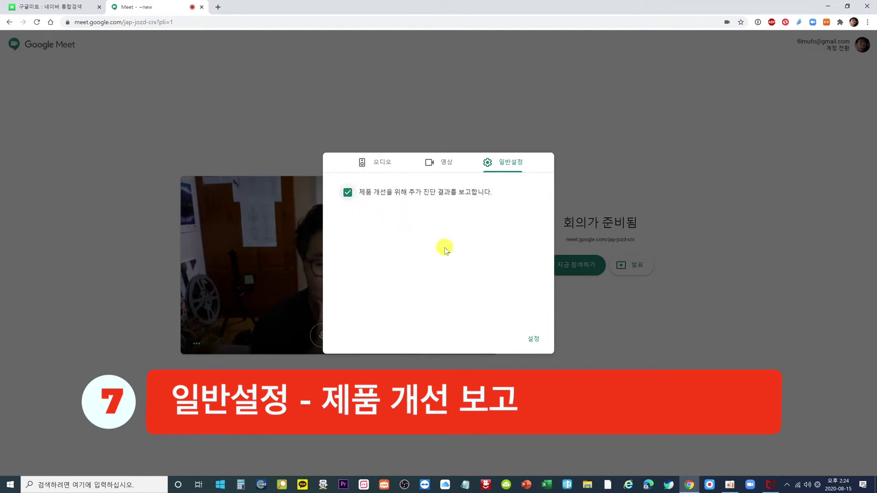
# - Turn off extra diagnostics reporting, close Settings, and enable 자막 사용 captions from the ⋮ menu
pyautogui.click(348, 194)
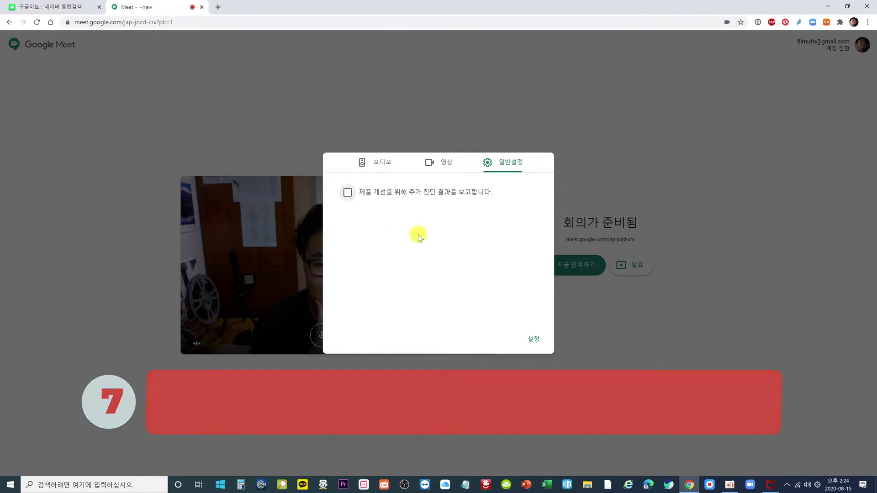
pyautogui.click(532, 341)
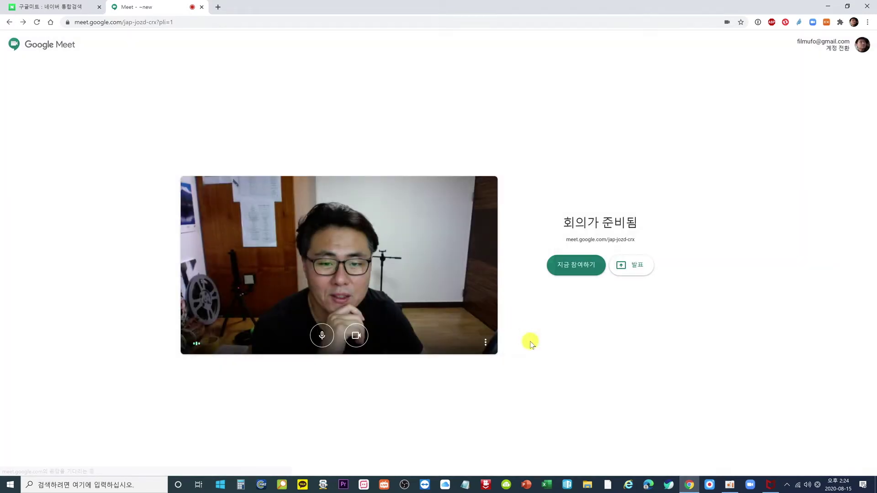
pyautogui.click(483, 344)
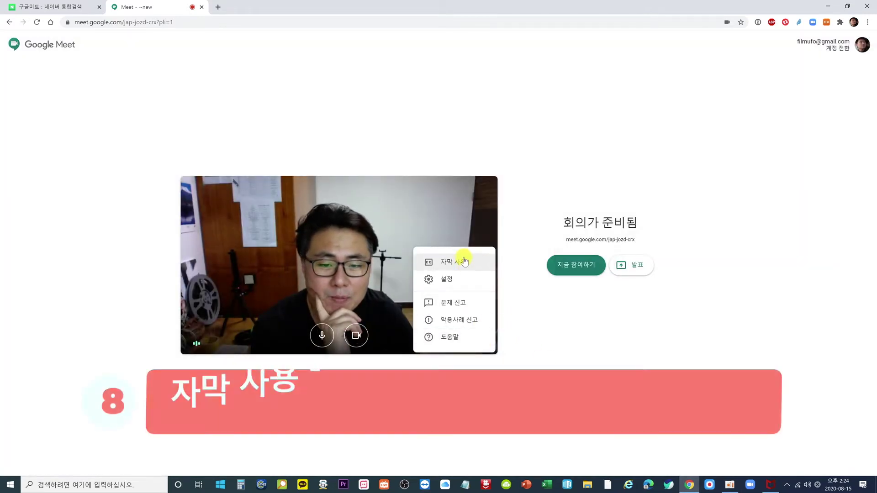
pyautogui.click(465, 263)
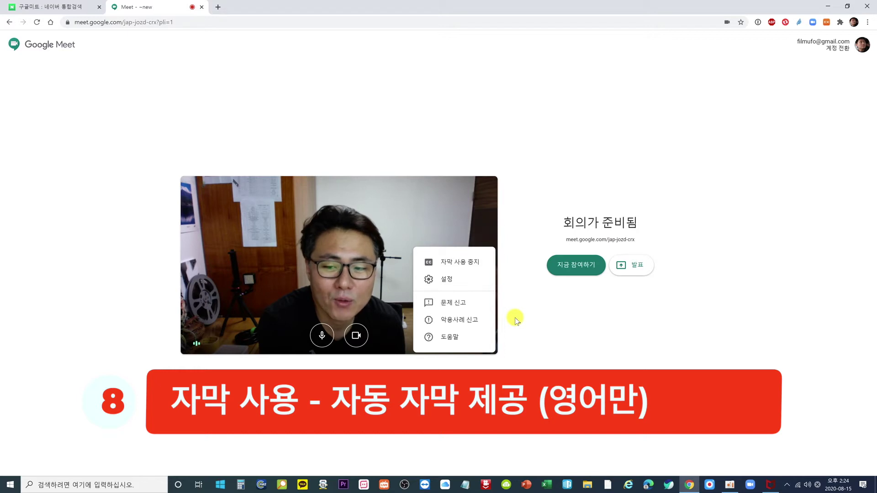
# - Look over the 문제 신고 and 악용사례 신고 forms and abuse types, cancelling without submitting
pyautogui.click(467, 305)
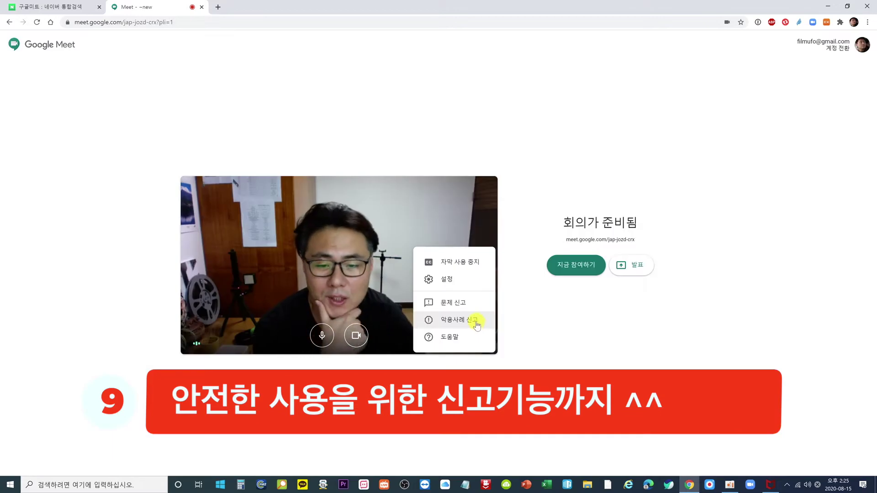
pyautogui.click(475, 321)
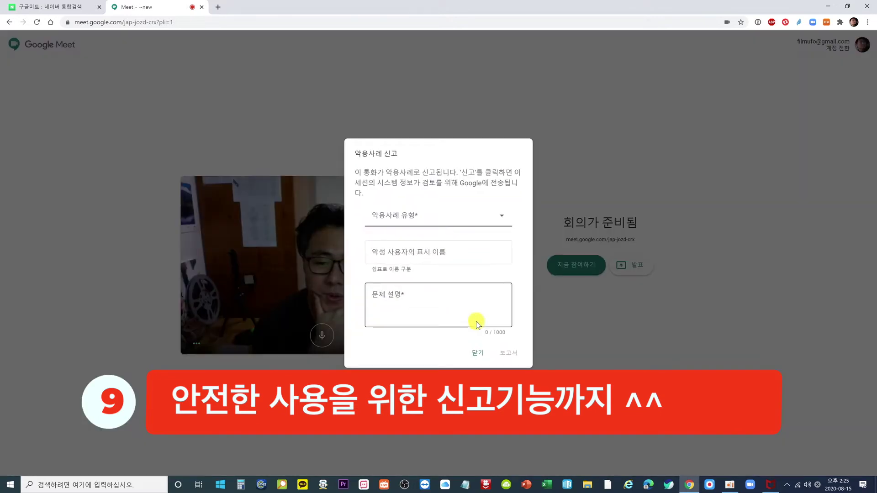
pyautogui.click(491, 218)
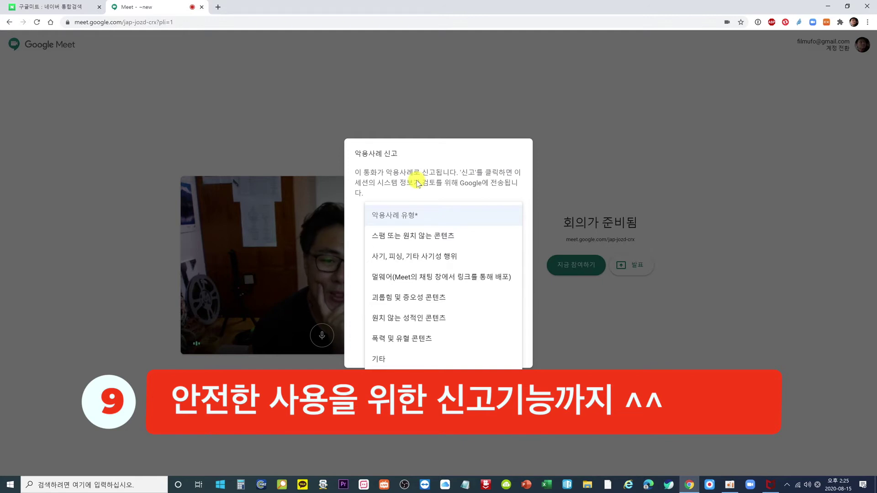
pyautogui.click(431, 150)
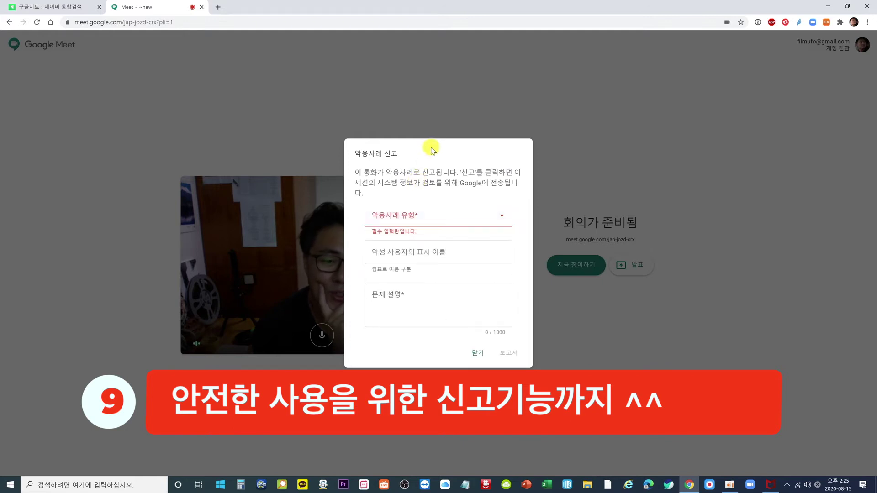
pyautogui.click(479, 354)
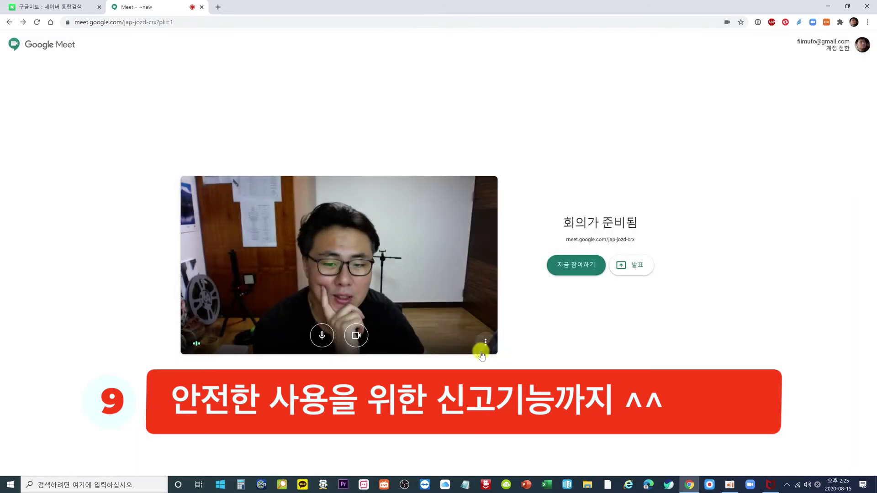
# - Open the Google Meet help centre via 도움말 and scroll through the captions article
pyautogui.click(483, 345)
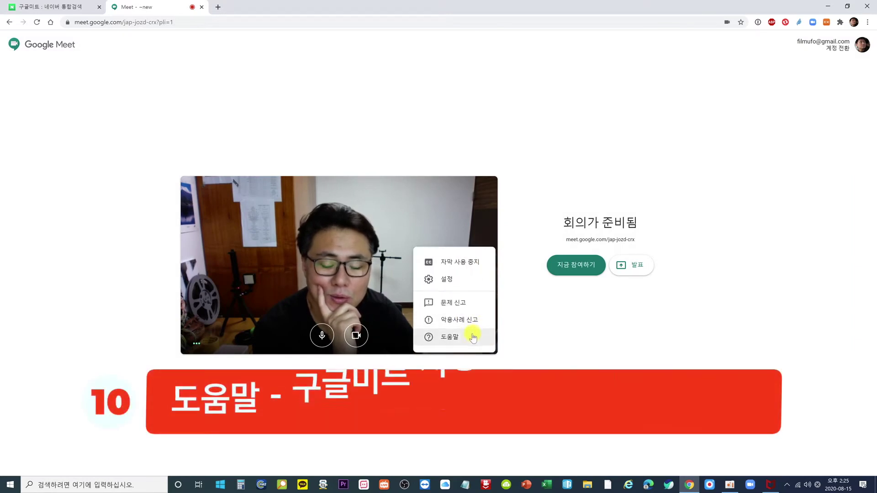
pyautogui.click(484, 344)
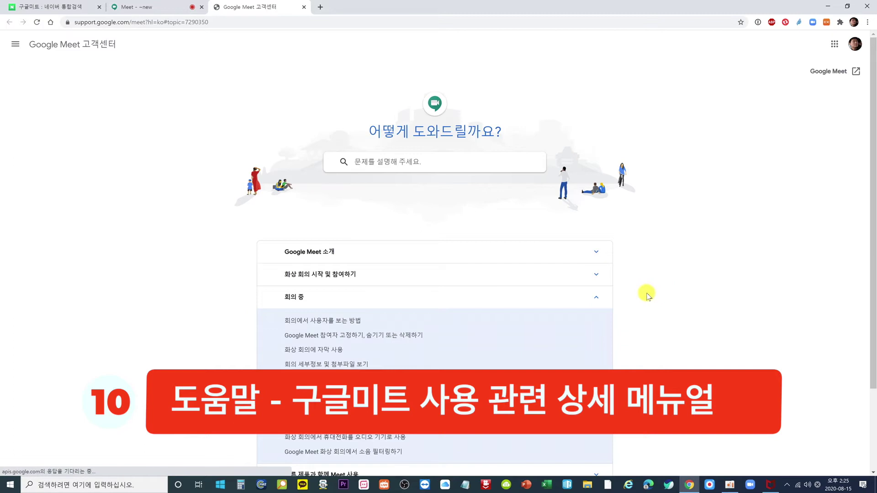
pyautogui.scroll(-1, 647, 296)
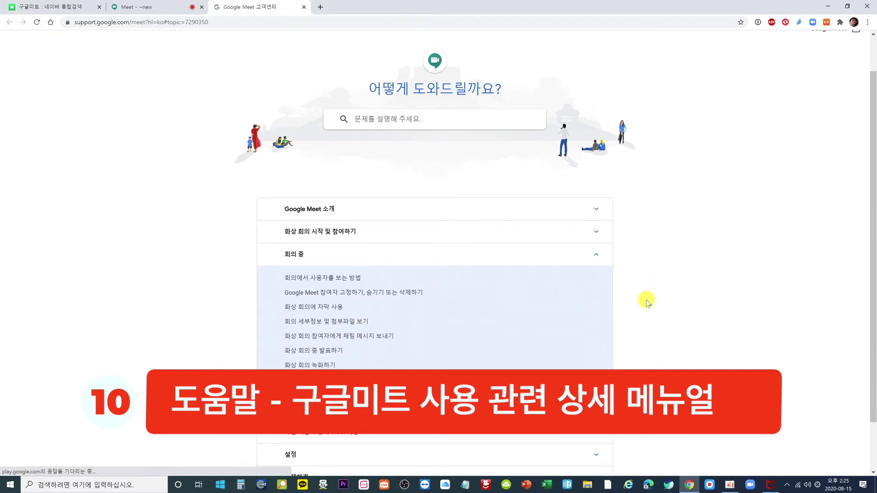
pyautogui.scroll(-1, 647, 302)
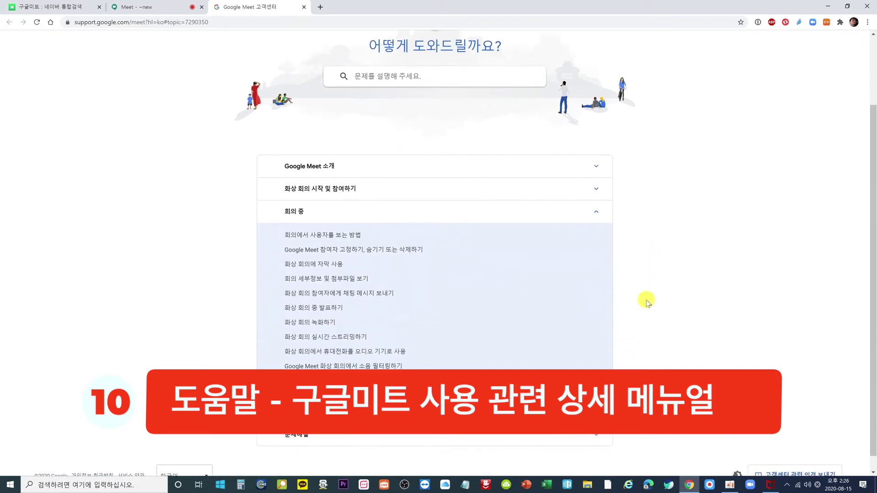
pyautogui.scroll(2, 417, 299)
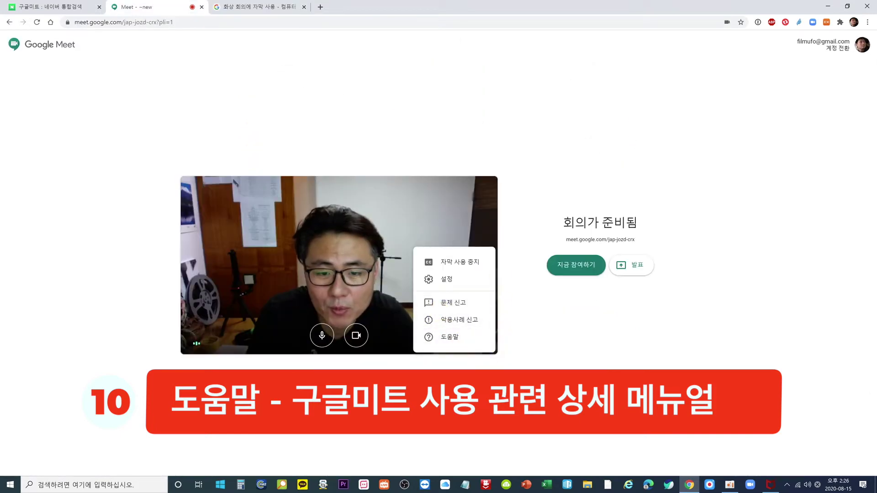
# - Close the open ⋮ options menu with Esc
pyautogui.press('Escape')
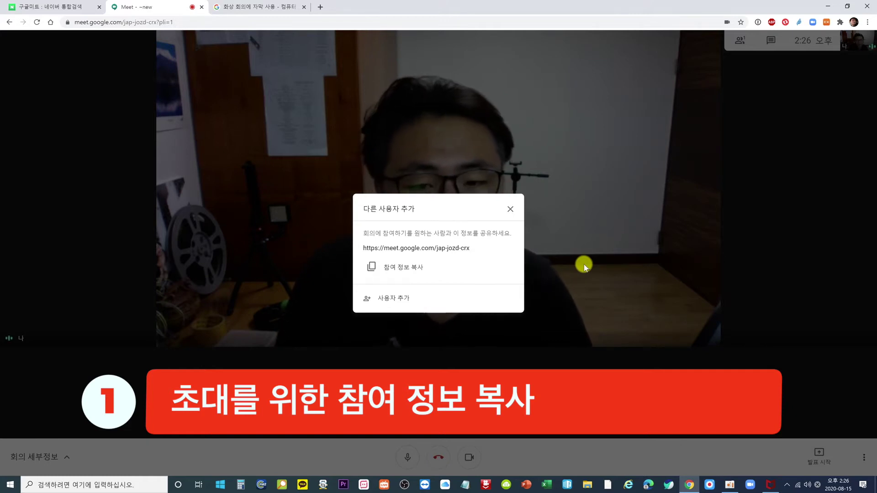
# - Copy the meeting joining info and browse the 사용자 추가 invite list without adding anyone
pyautogui.click(415, 272)
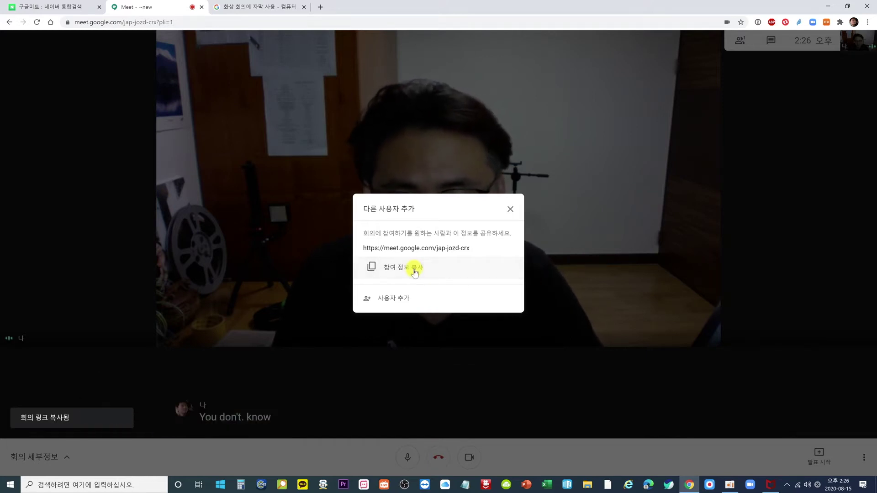
pyautogui.click(400, 299)
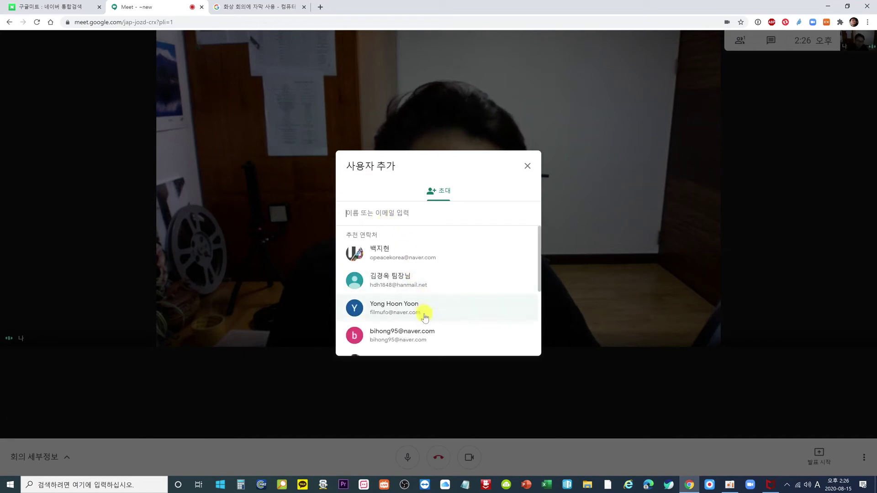
pyautogui.scroll(-4, 435, 310)
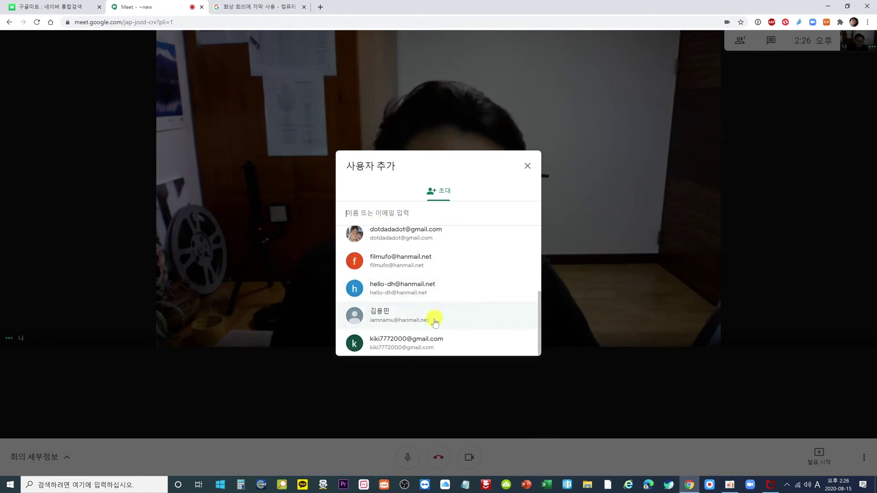
pyautogui.scroll(4, 434, 317)
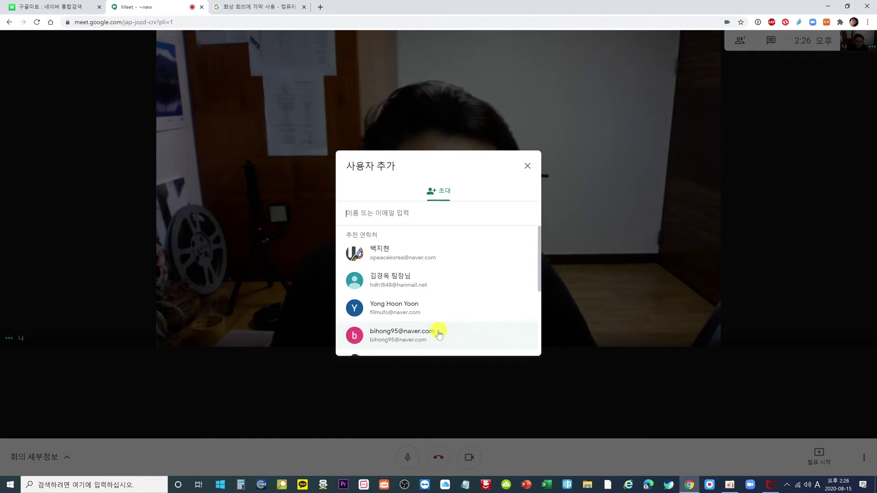
pyautogui.scroll(-5, 437, 329)
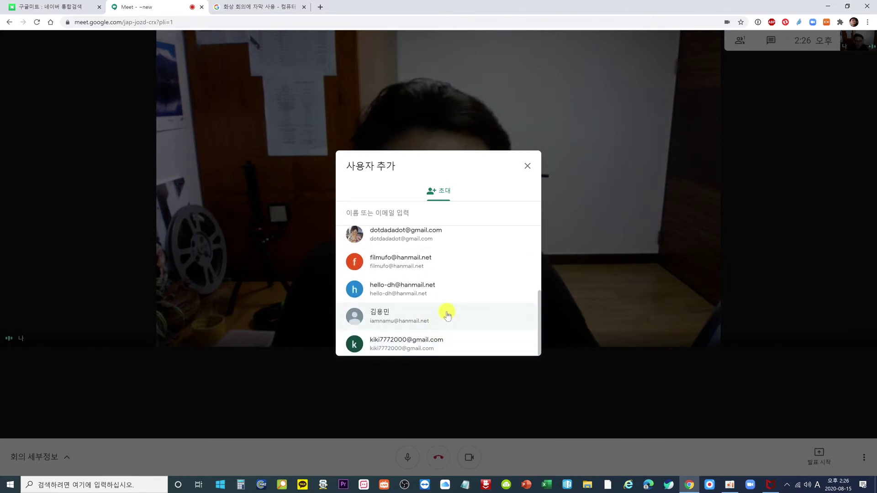
pyautogui.scroll(5, 446, 311)
pyautogui.click(521, 166)
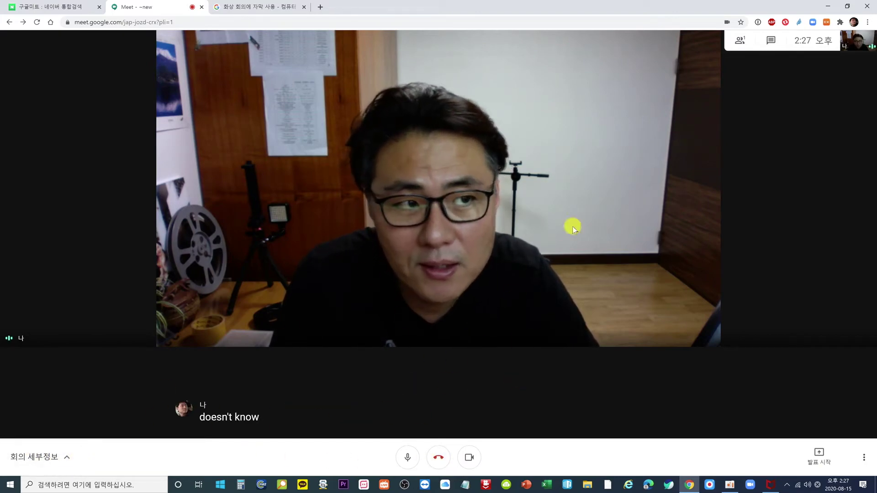
# - Open the meeting details and paste the copied meeting link into a KakaoTalk chat
pyautogui.click(68, 458)
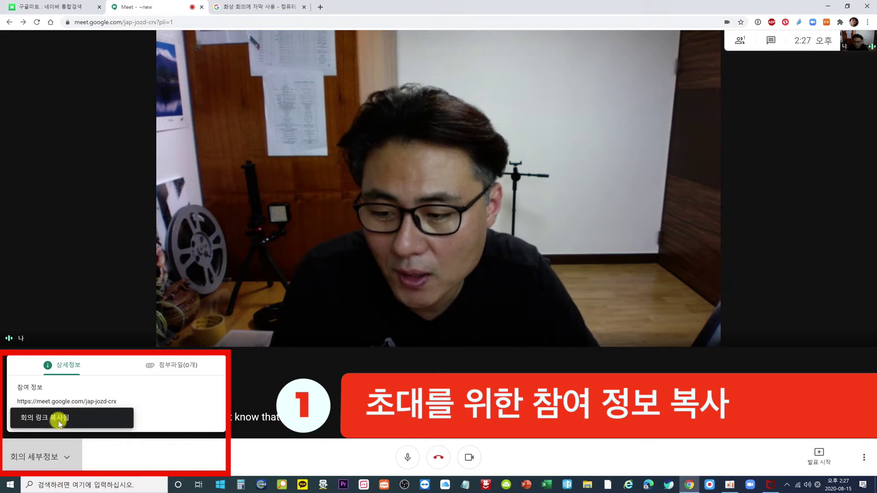
pyautogui.click(303, 485)
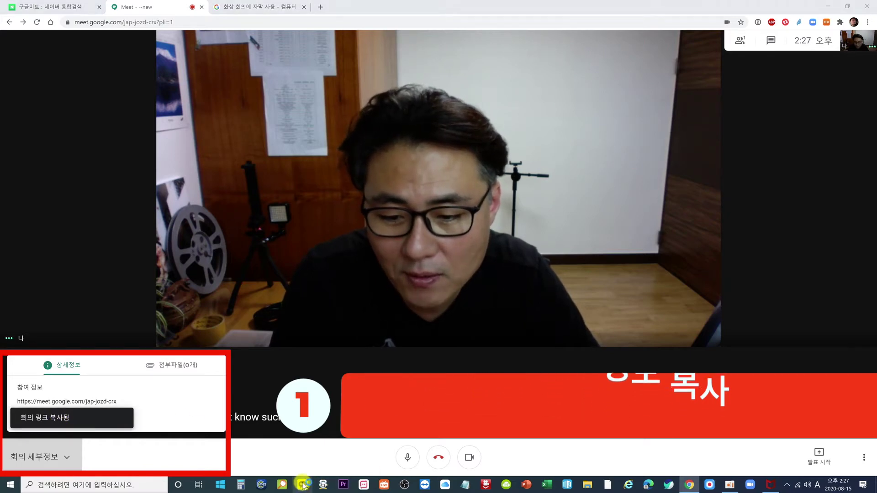
pyautogui.doubleClick(251, 174)
pyautogui.write('https://meet.google.com/jap-jozd-crx')
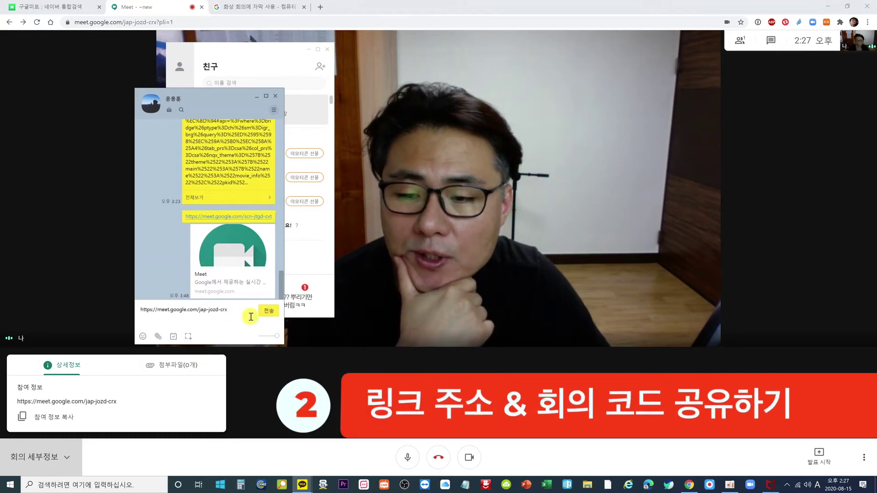
# - Send the pasted Meet link to the friend in KakaoTalk and Alt+Tab back to Chrome
pyautogui.click(270, 312)
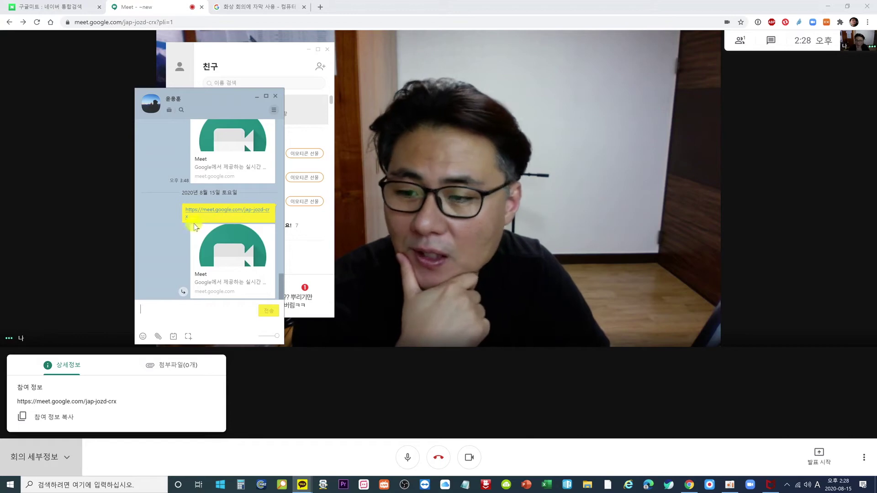
pyautogui.hotkey('alt', 'Tab')
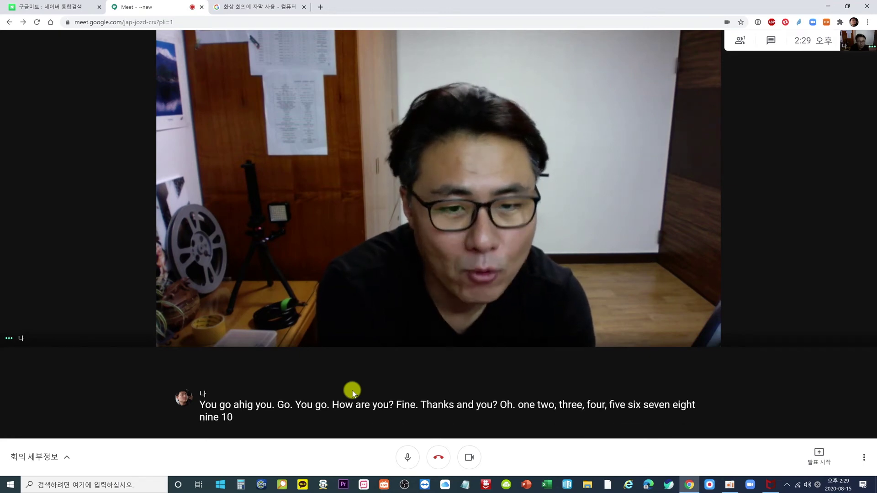
# - Turn off live captions (자막 사용 중지), then mute the microphone and switch off the camera
pyautogui.click(863, 457)
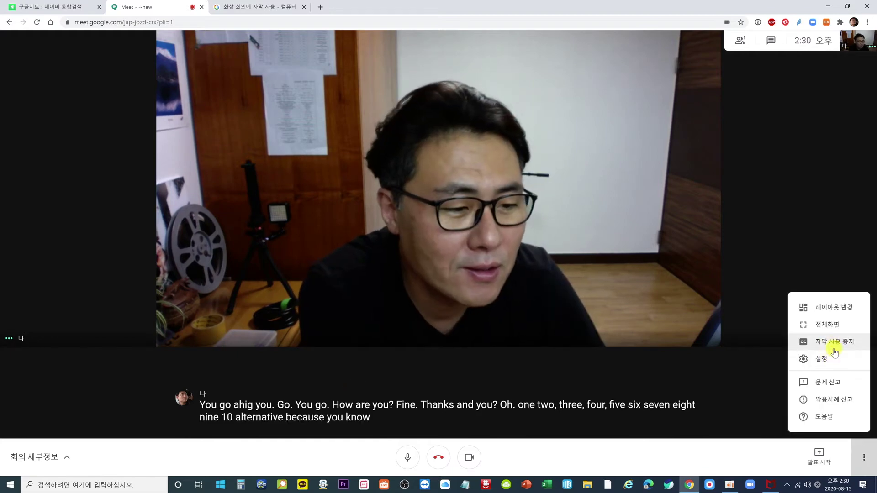
pyautogui.click(838, 343)
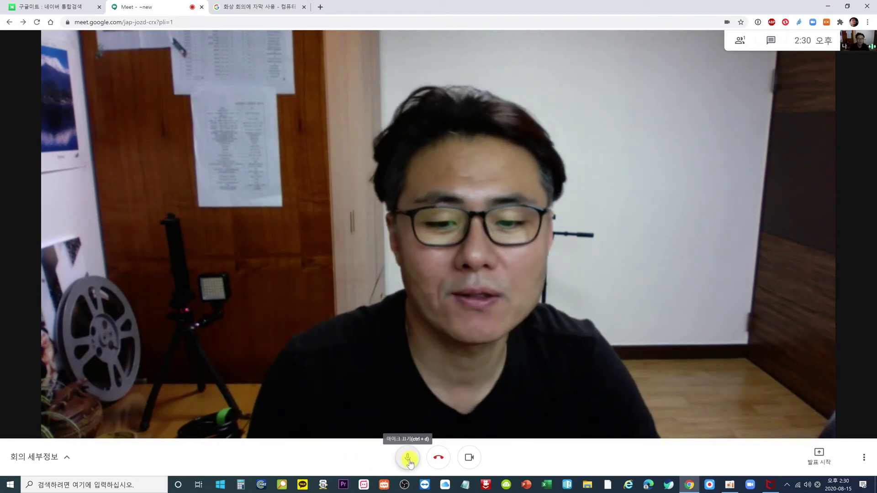
pyautogui.click(409, 462)
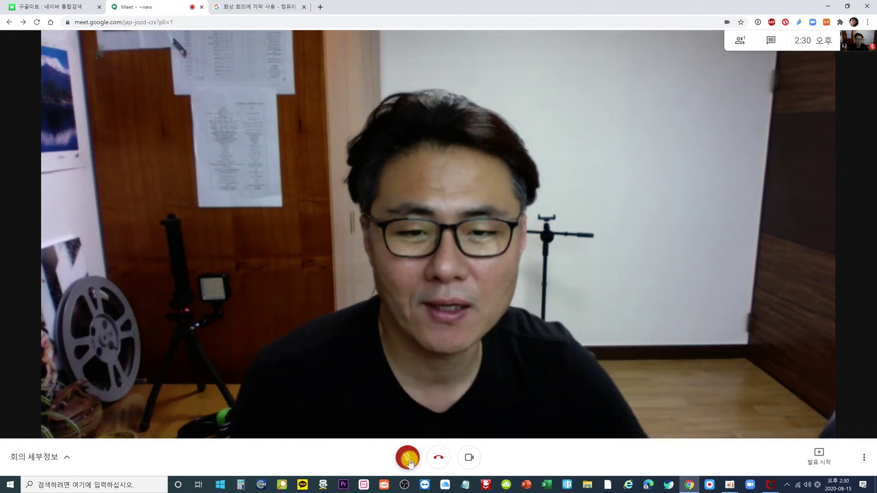
pyautogui.click(475, 462)
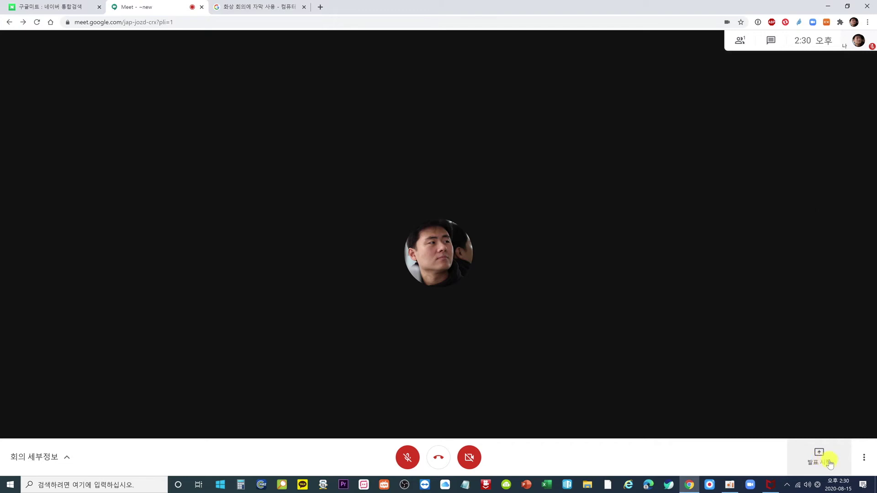
# - Accept (수락) the waiting participant's join request so their video joins the call
pyautogui.click(864, 461)
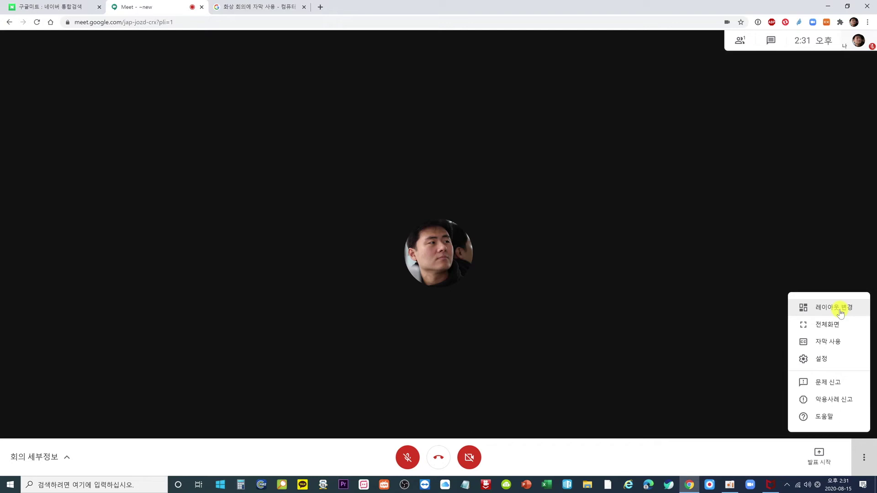
pyautogui.click(750, 220)
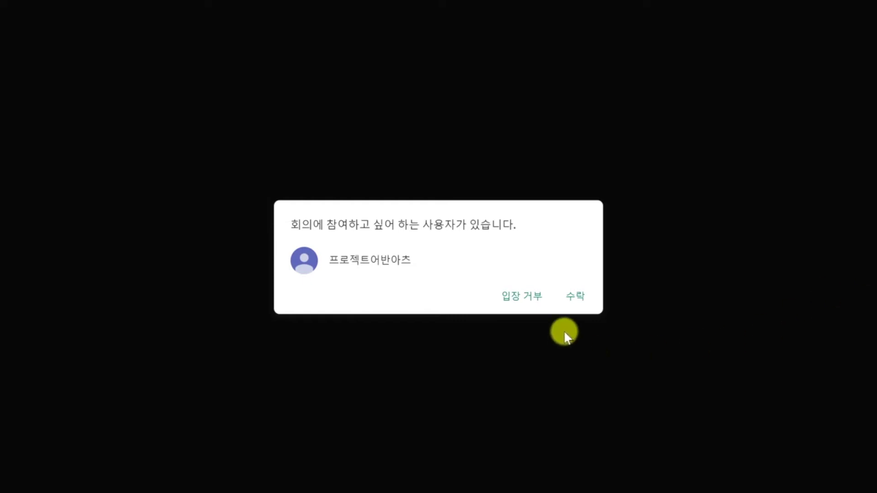
pyautogui.click(581, 304)
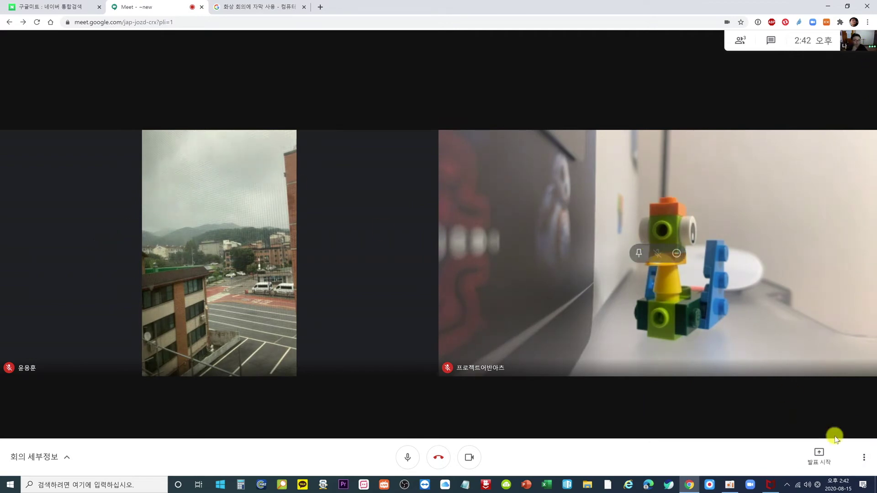
pyautogui.click(862, 455)
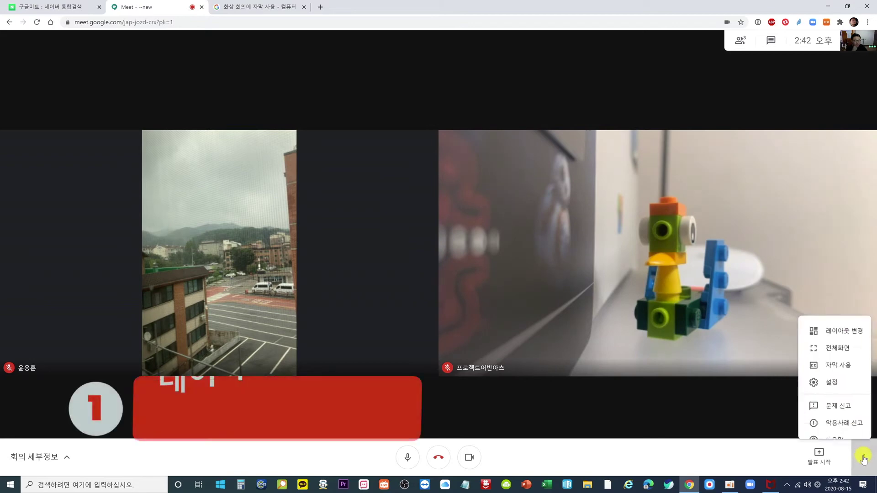
# - Try the sidebar and spotlight layouts, then put your own camera on the main stage
pyautogui.click(802, 305)
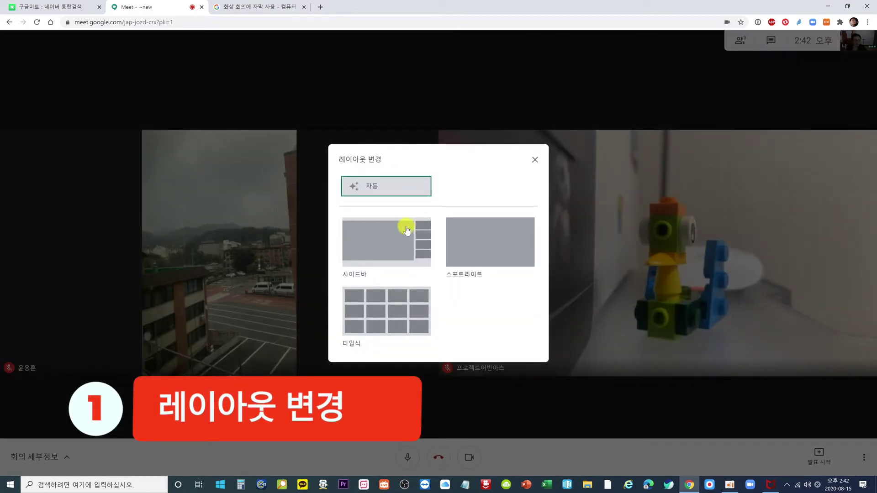
pyautogui.click(378, 244)
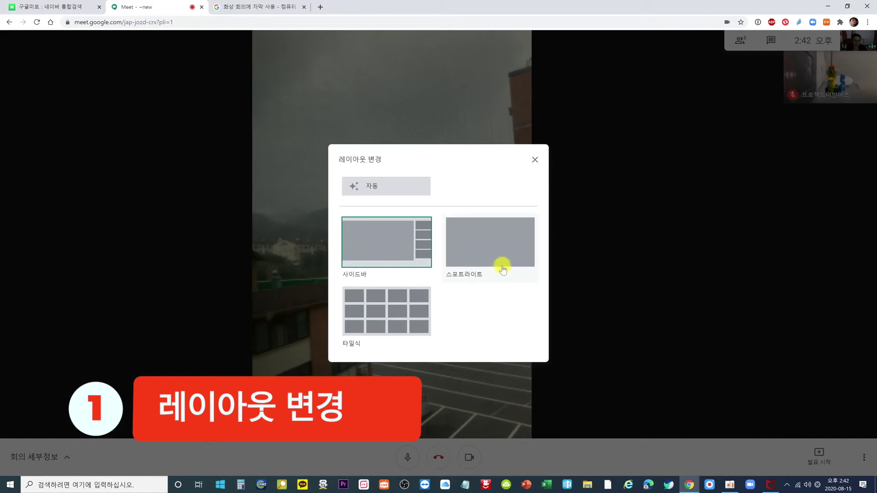
pyautogui.click(502, 268)
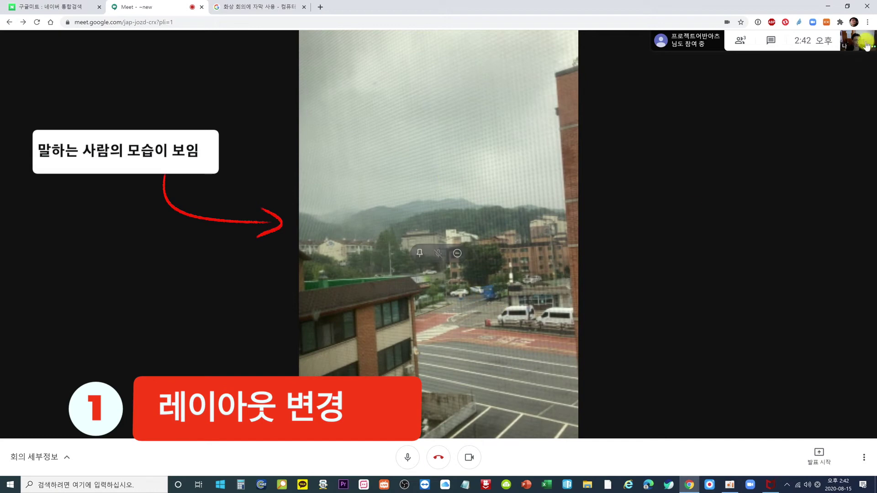
pyautogui.click(740, 42)
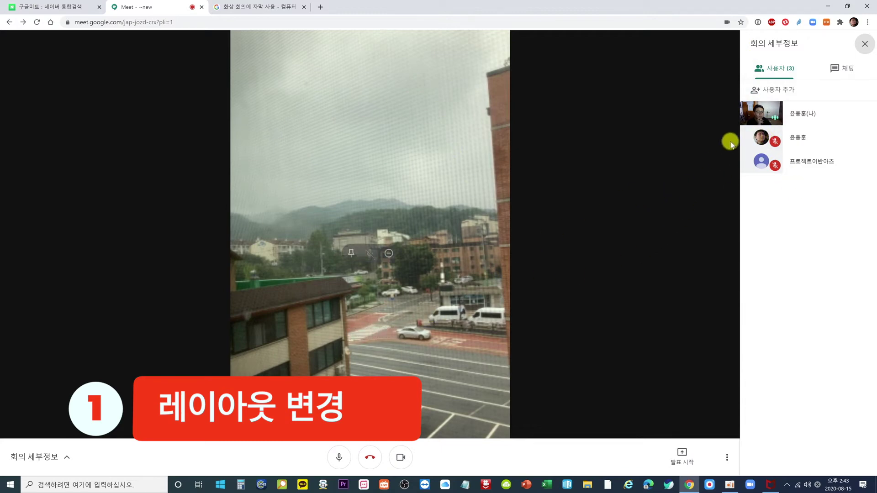
pyautogui.click(760, 114)
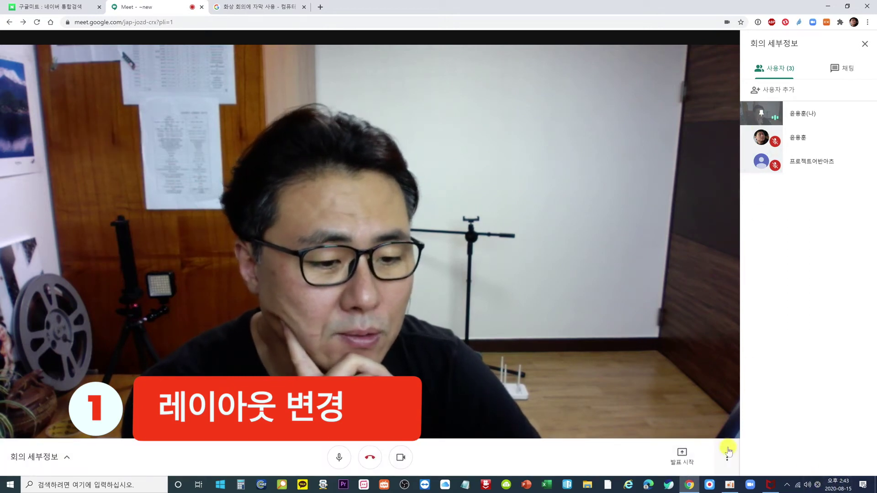
# - Switch the call to the tiled layout and close the participants panel
pyautogui.click(727, 455)
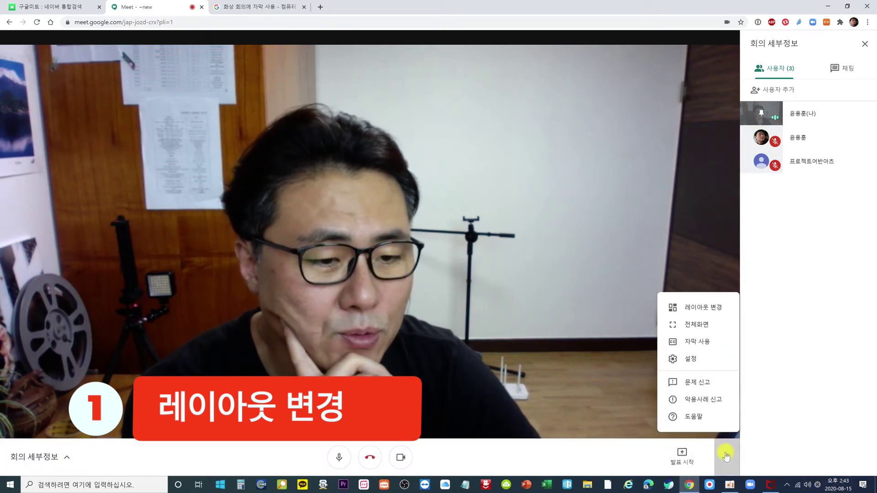
pyautogui.click(719, 306)
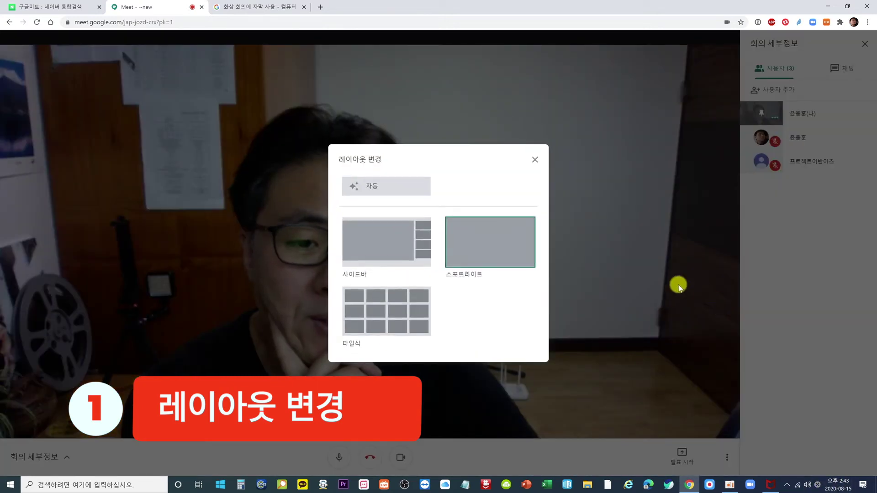
pyautogui.click(420, 315)
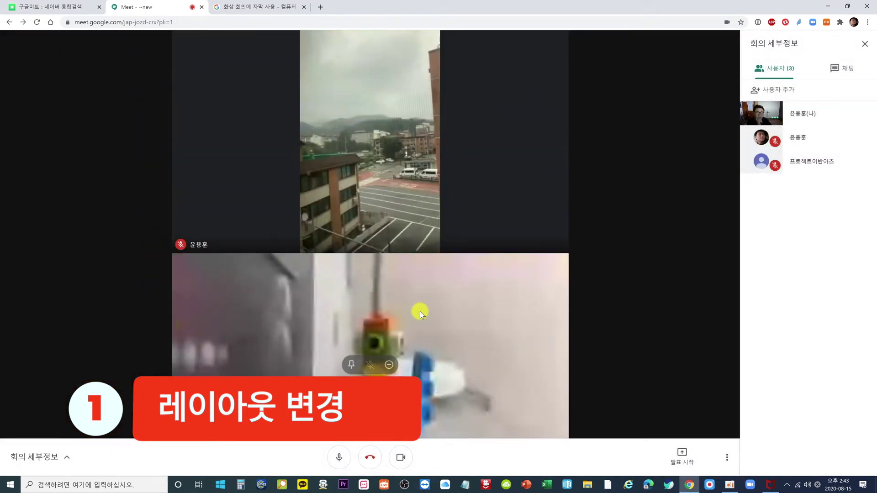
pyautogui.click(865, 44)
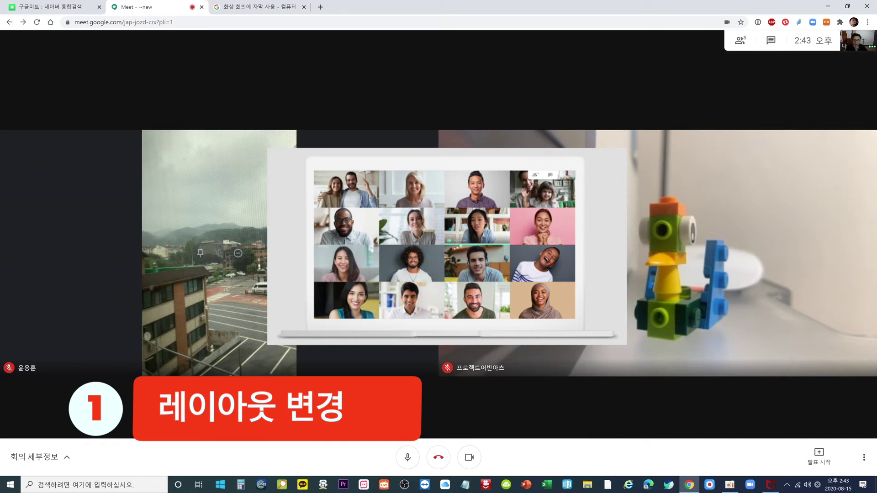
# - Enter full screen (전체화면), exit it, then go full screen again
pyautogui.click(863, 457)
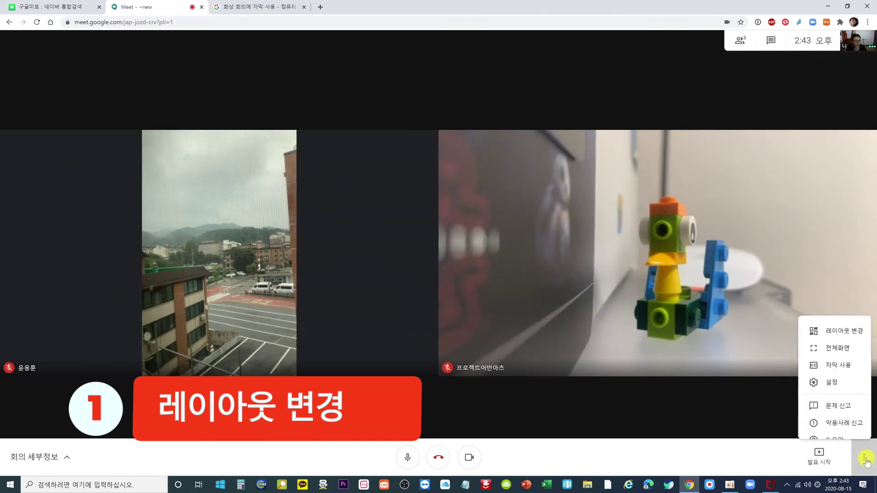
pyautogui.click(826, 325)
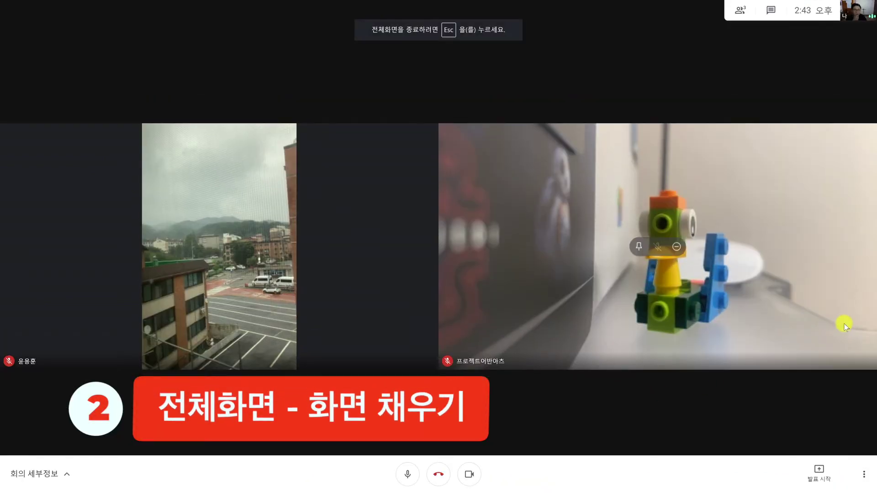
pyautogui.click(864, 475)
pyautogui.click(851, 350)
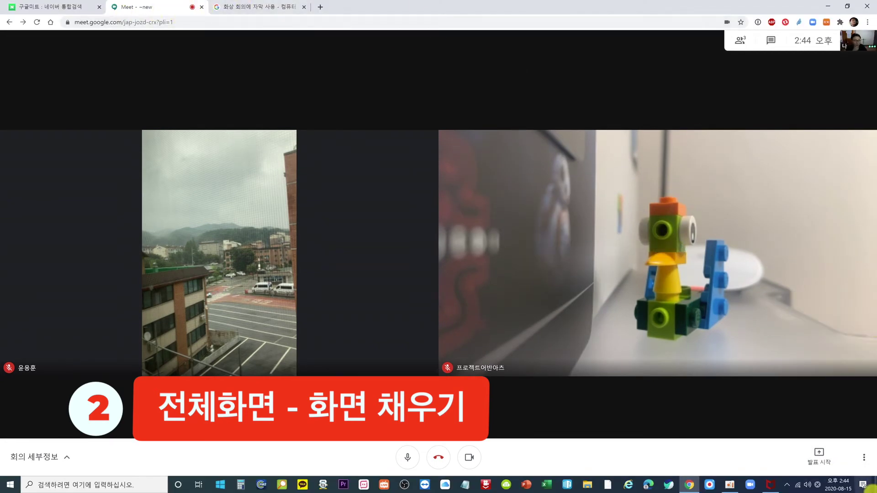
pyautogui.click(863, 462)
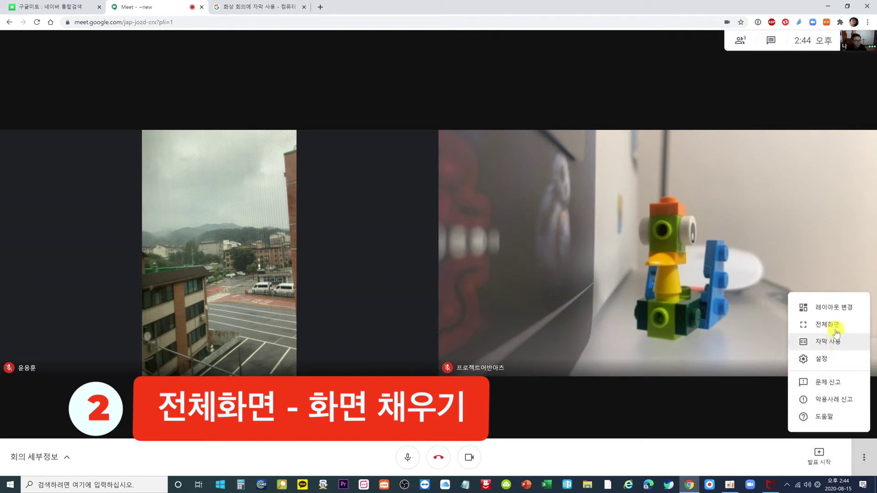
pyautogui.click(834, 328)
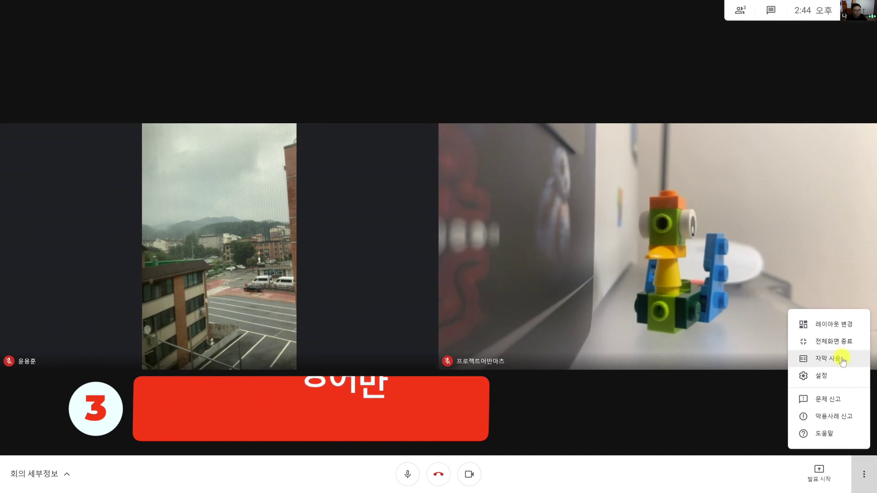
# - View and close the audio settings, then open the 사용자 panel listing the three participants
pyautogui.click(840, 380)
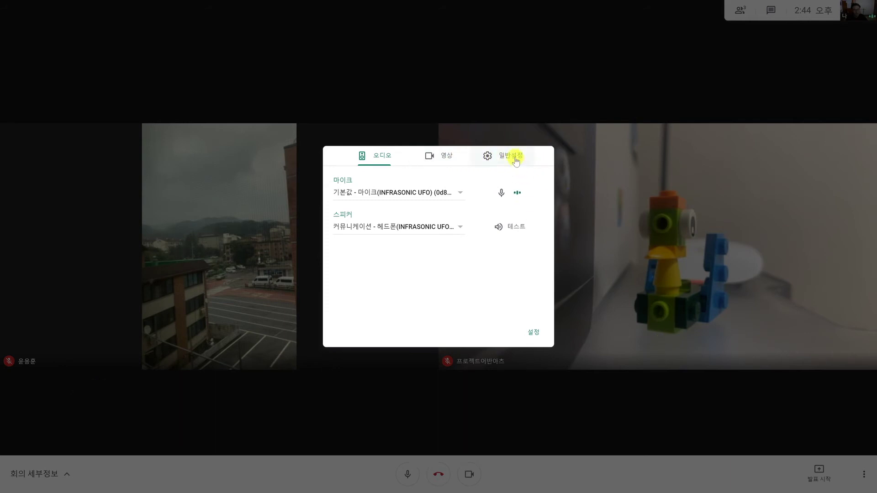
pyautogui.click(533, 332)
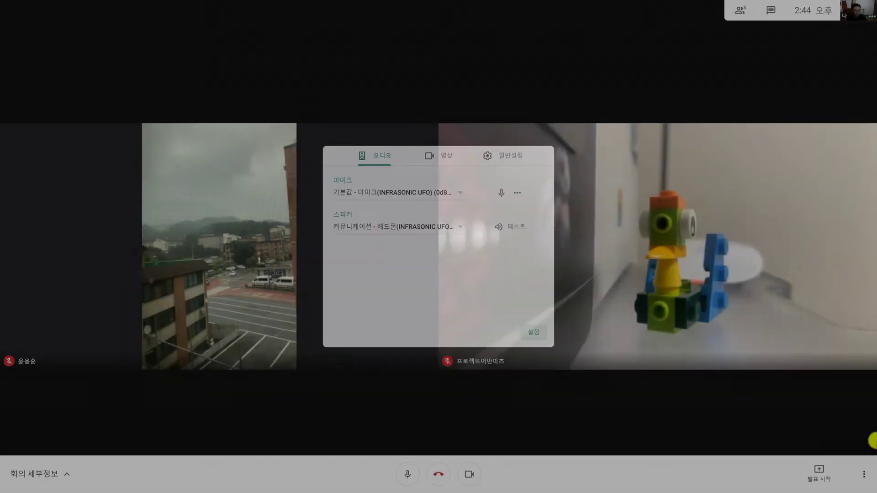
pyautogui.click(863, 473)
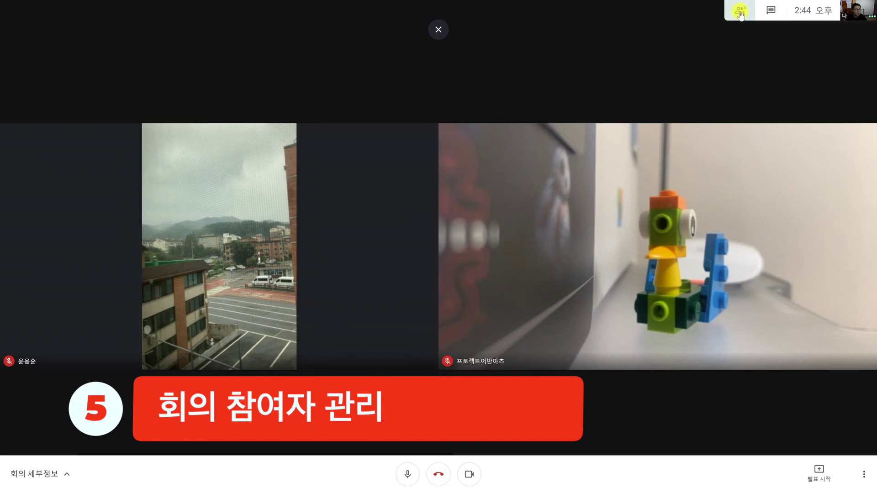
pyautogui.click(741, 13)
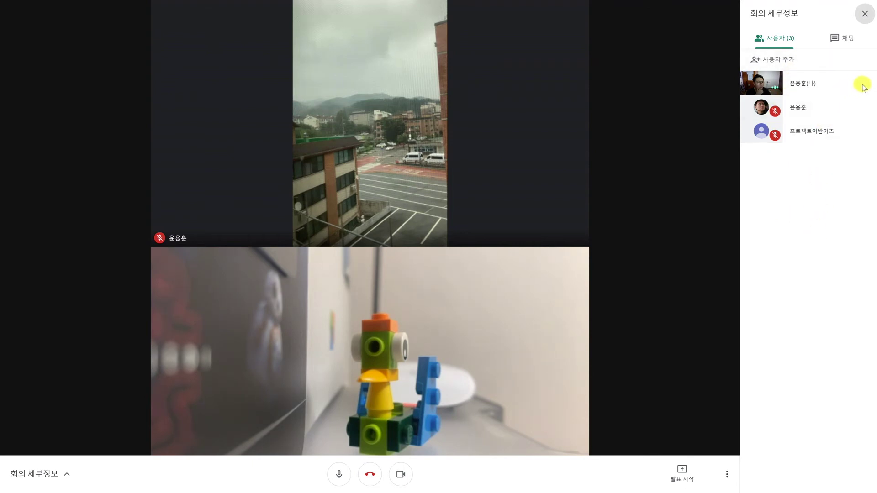
# - Expand the second and last participants' rows to show their pin, mute and remove buttons
pyautogui.click(863, 108)
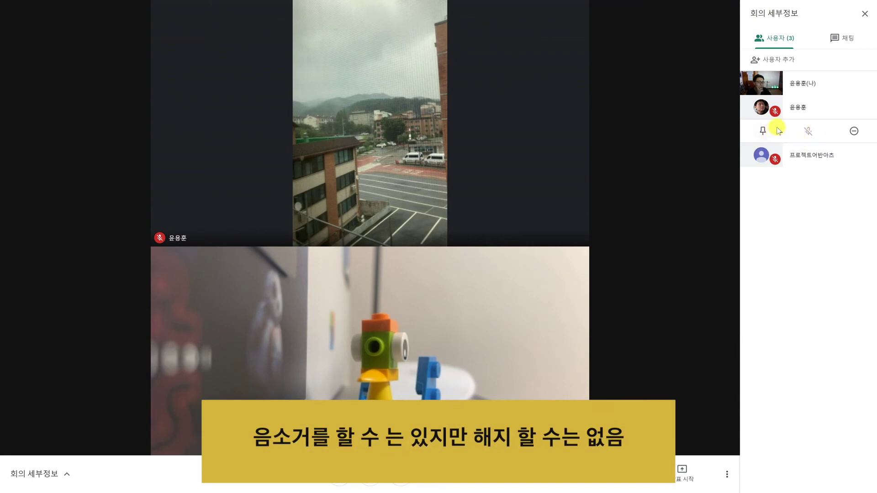
pyautogui.click(865, 154)
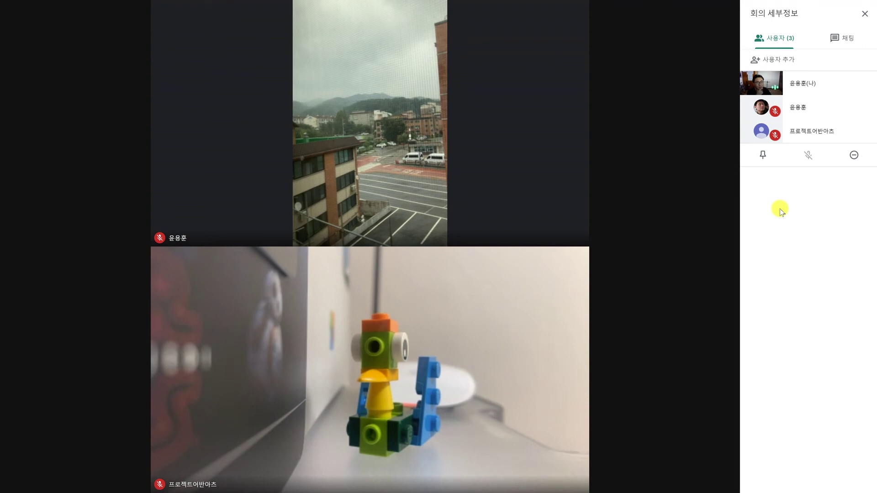
pyautogui.click(812, 108)
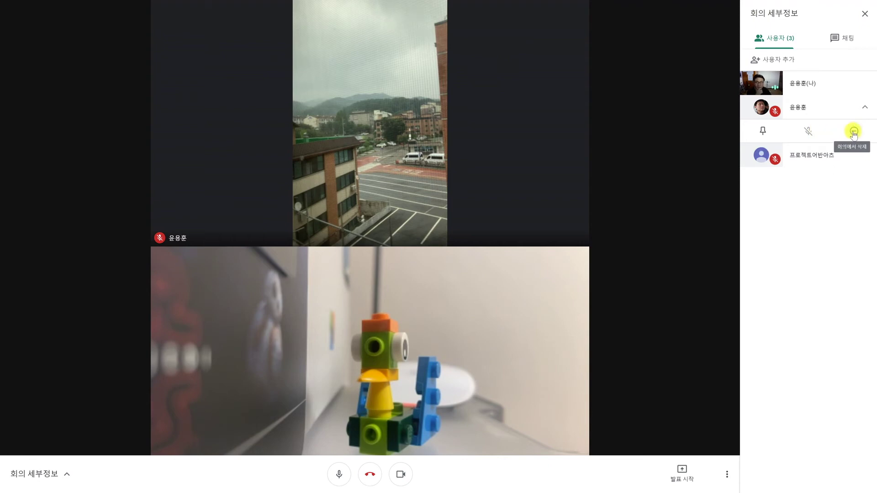
# - Send the welcome message to everyone in the meeting chat, then return to the participants list
pyautogui.click(847, 40)
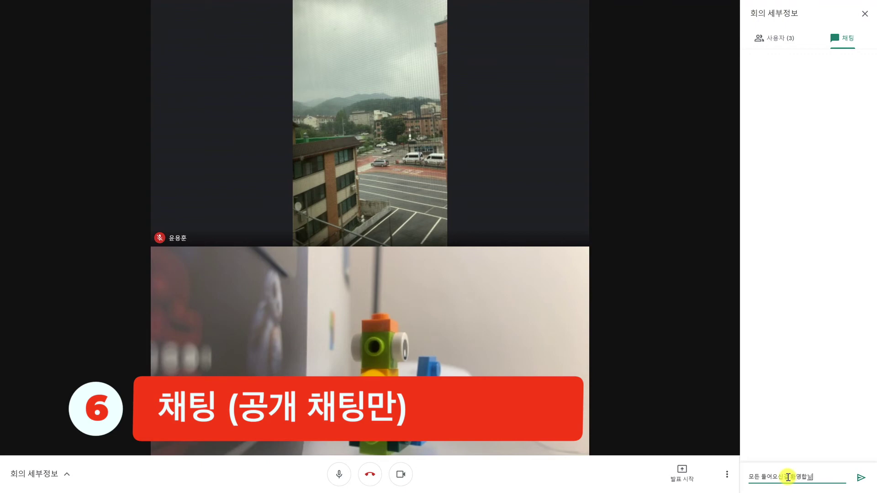
pyautogui.press('Return')
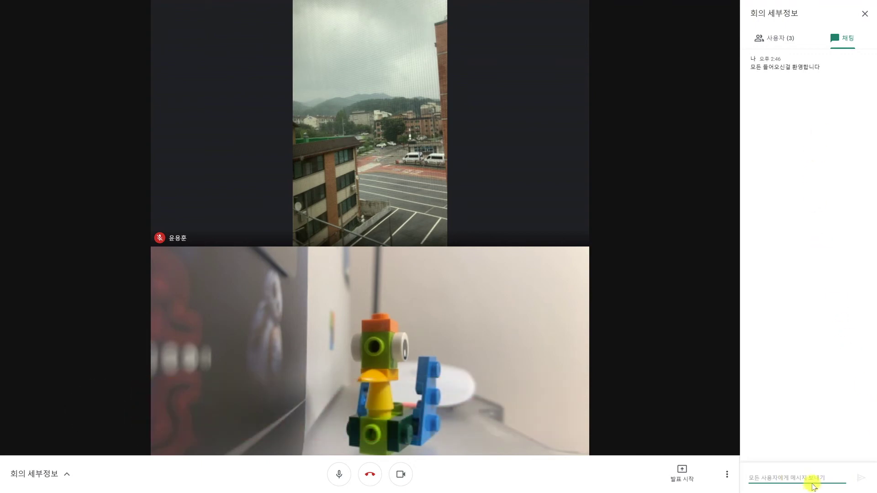
pyautogui.click(856, 476)
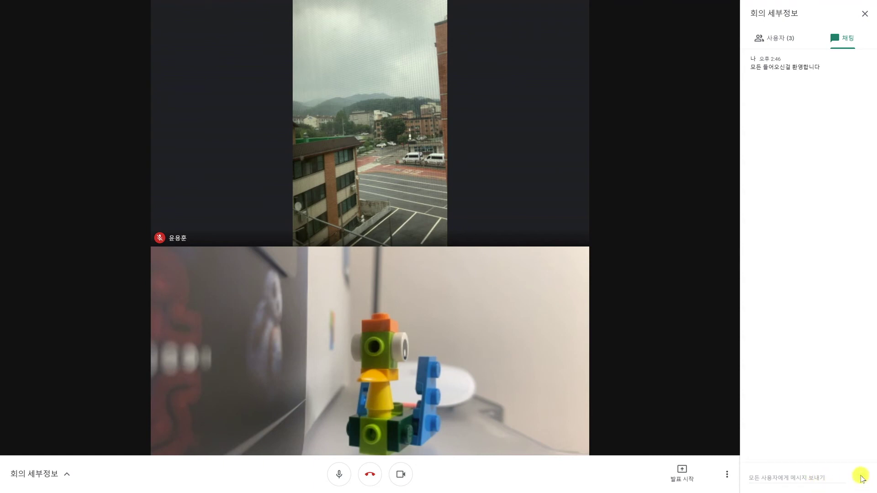
pyautogui.click(776, 36)
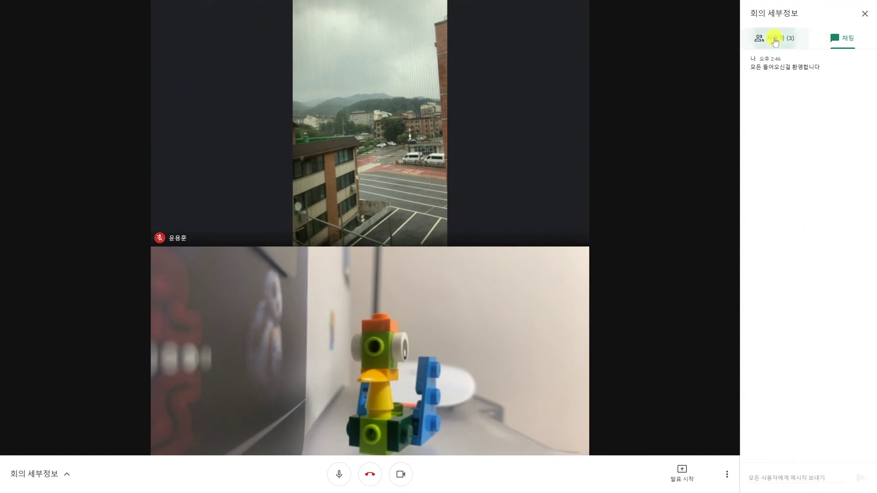
pyautogui.click(847, 38)
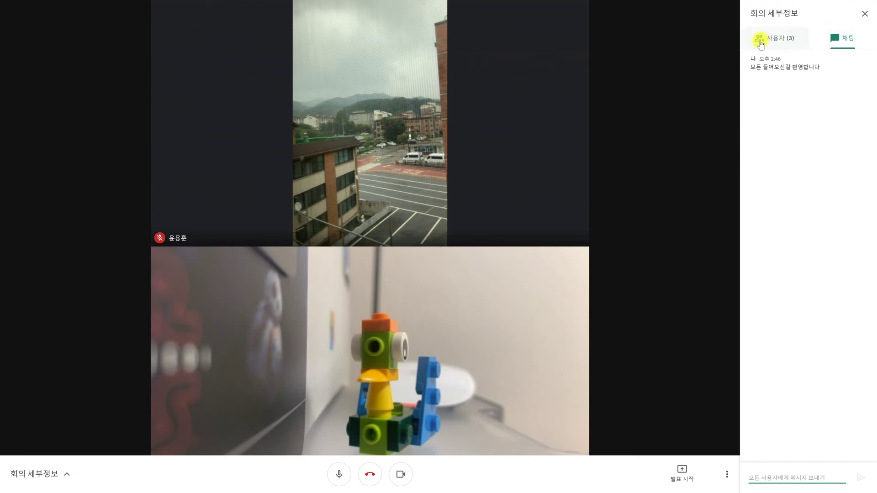
pyautogui.click(761, 38)
pyautogui.click(848, 37)
pyautogui.click(774, 37)
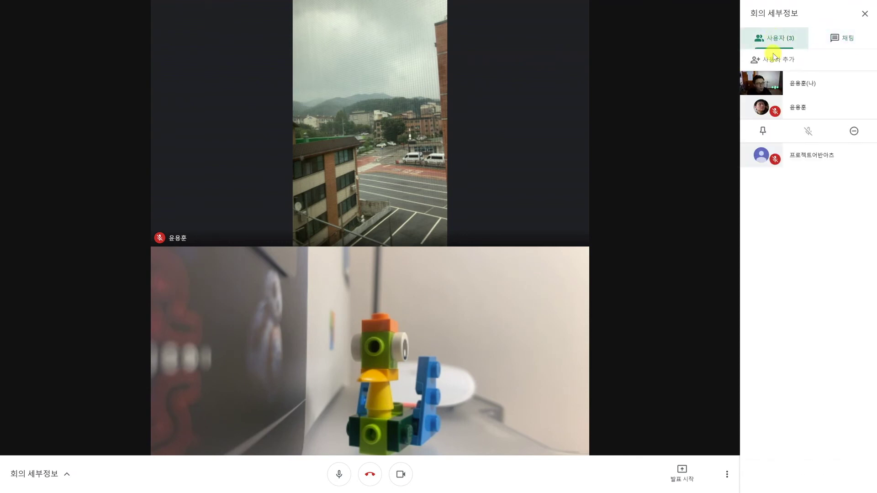
# - Collapse the other participant's options and pin your own video to the main view
pyautogui.click(866, 109)
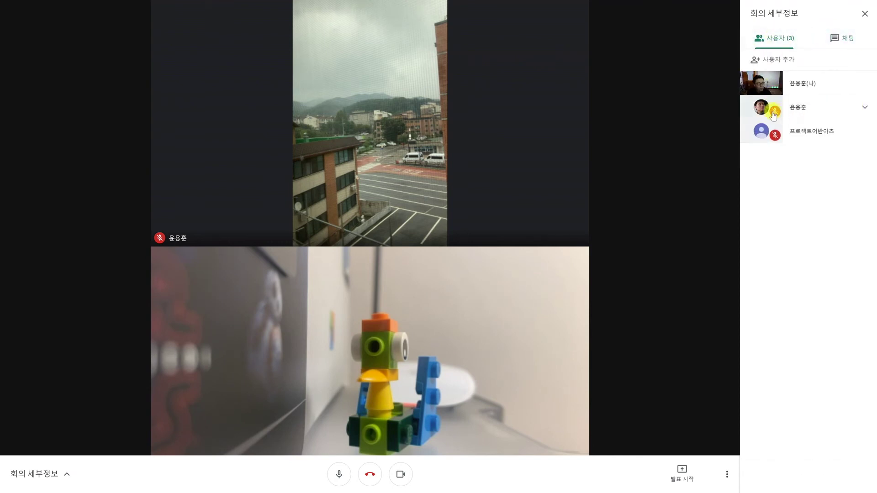
pyautogui.click(865, 108)
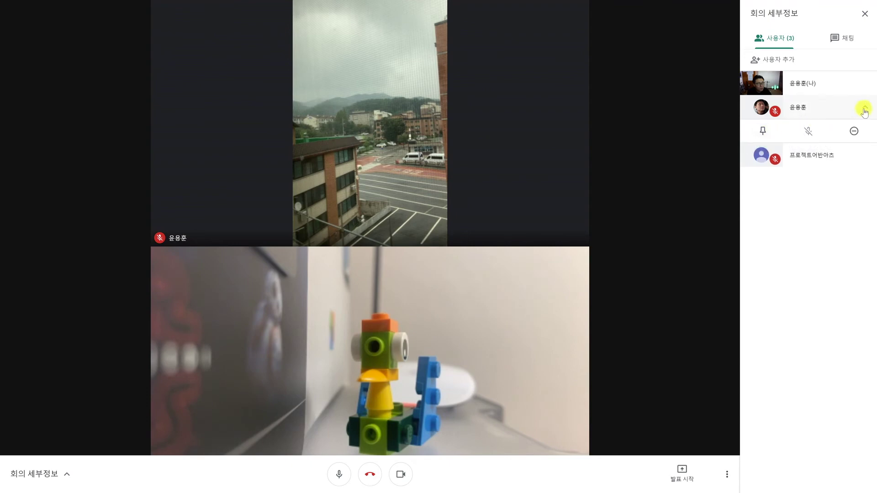
pyautogui.click(866, 107)
pyautogui.click(765, 95)
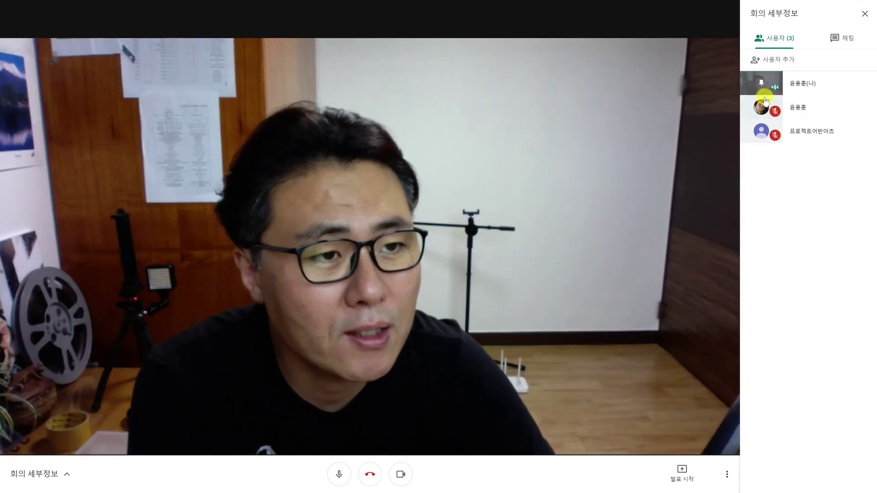
# - Unpin your own video and close the 회의 세부정보 panel
pyautogui.click(762, 84)
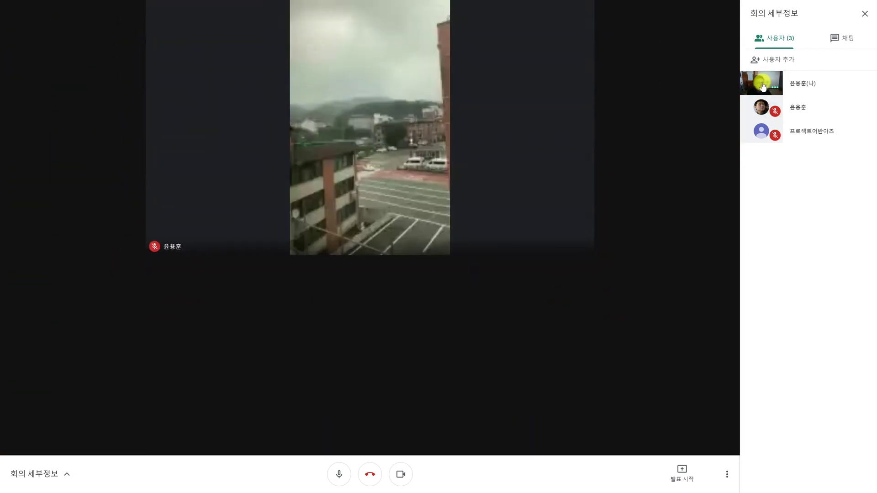
pyautogui.click(865, 14)
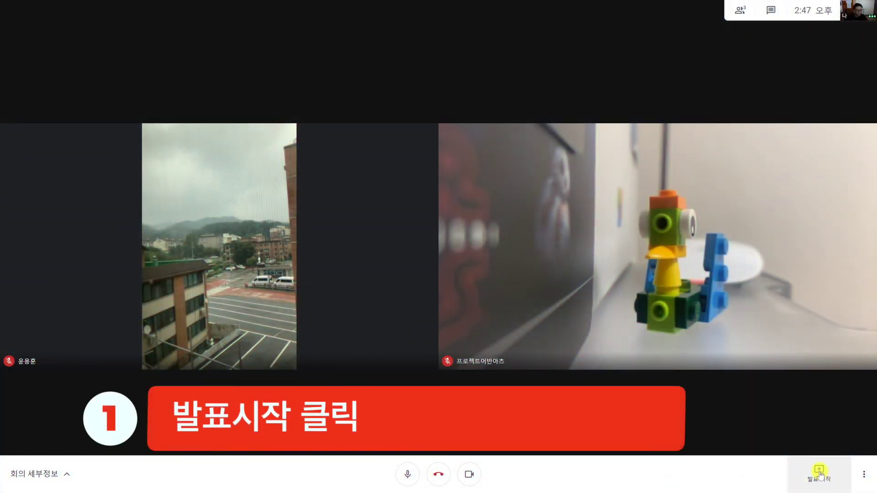
# - Share the entire screen via 발표 시작 > 내 전체 화면, then reopen the presentation choices
pyautogui.click(820, 475)
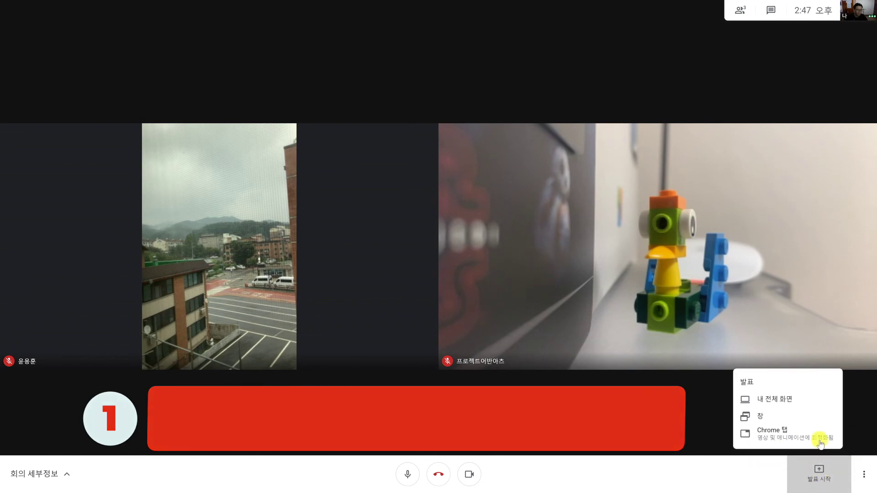
pyautogui.click(807, 401)
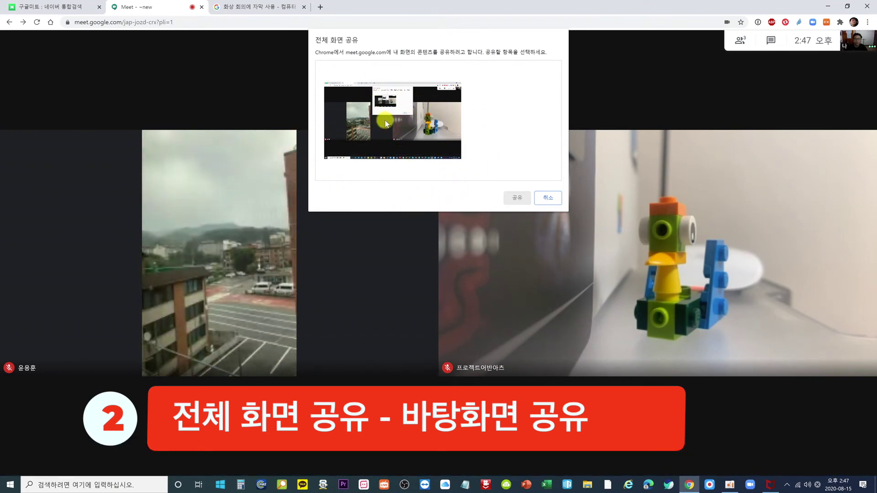
pyautogui.click(434, 120)
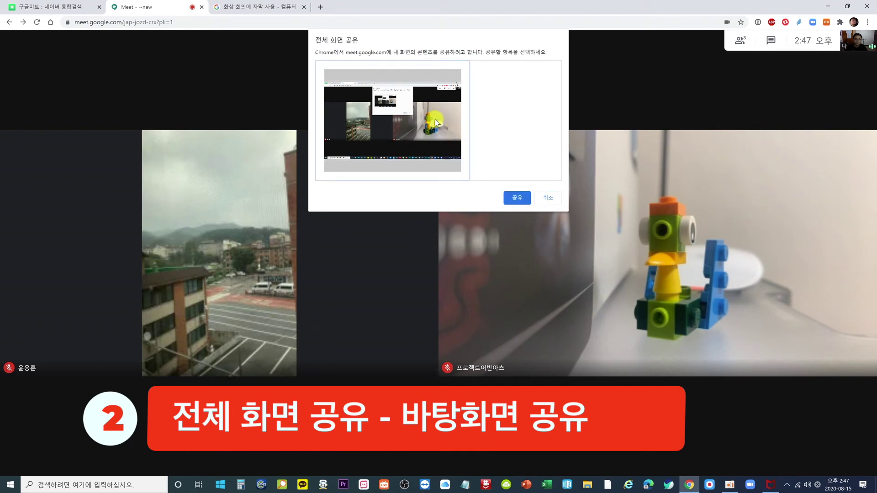
pyautogui.click(518, 199)
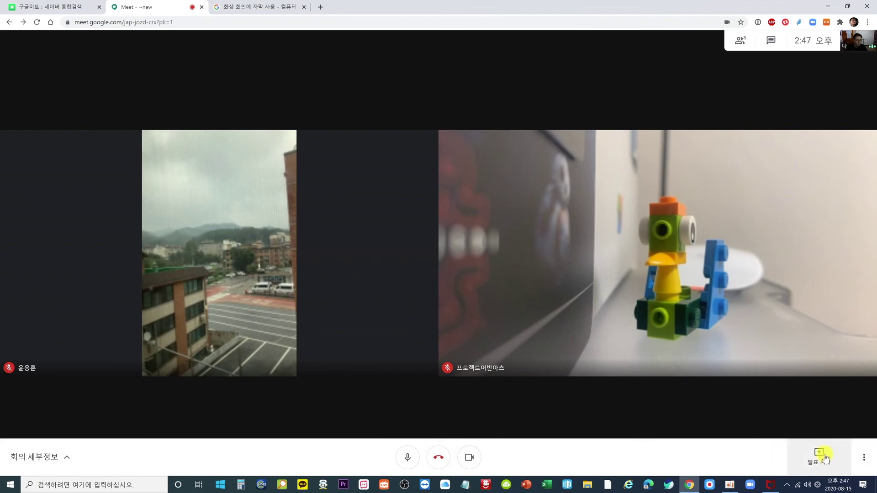
pyautogui.click(819, 456)
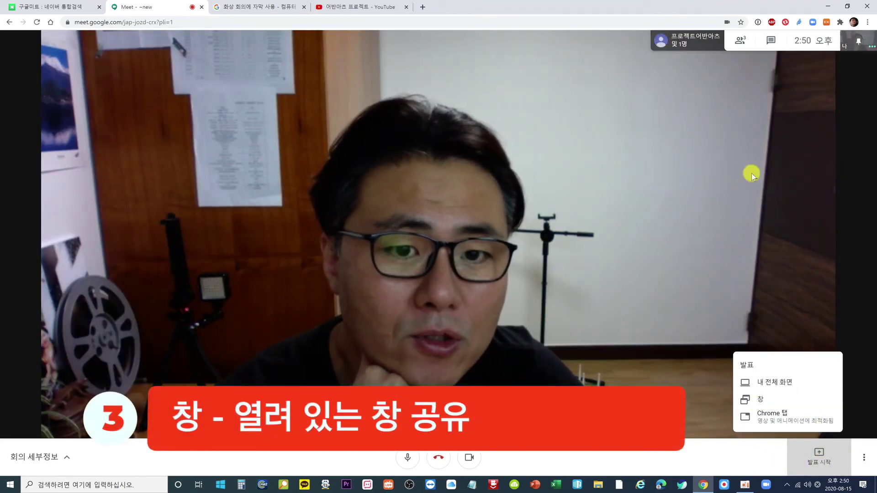
# - From the Windows desktop, open the mountain photo and the MVI_7401 video
pyautogui.click(827, 7)
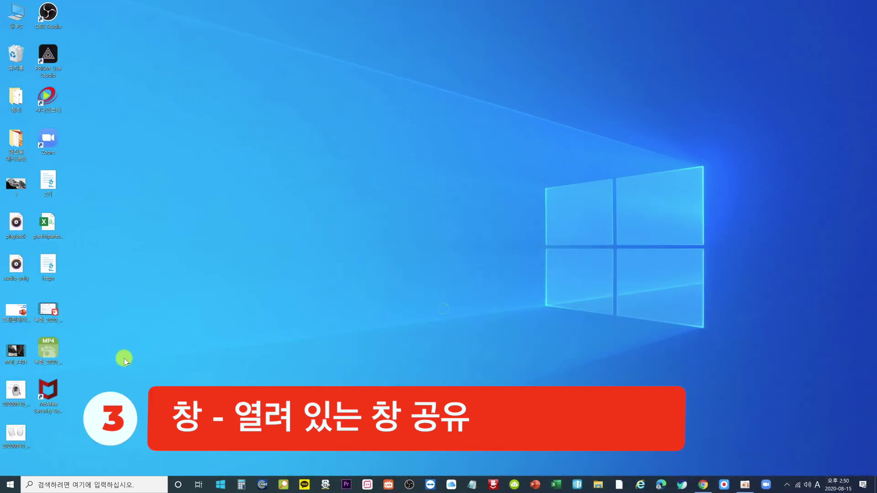
pyautogui.doubleClick(19, 185)
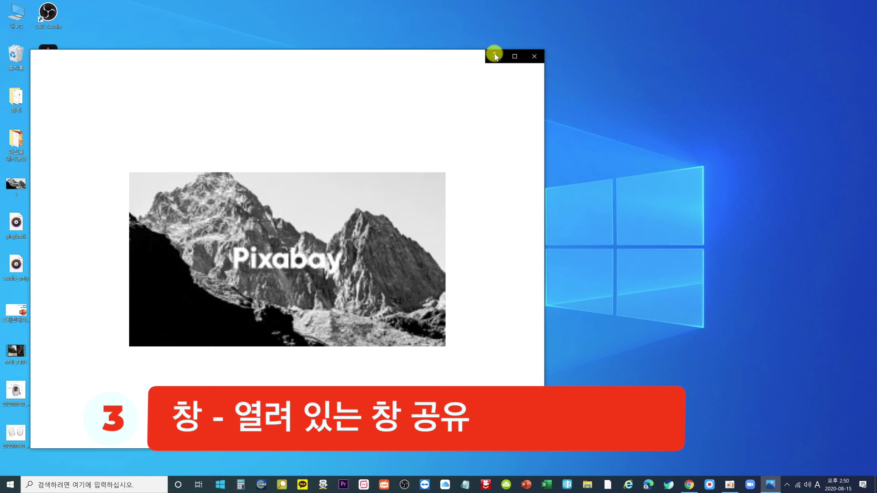
pyautogui.click(494, 59)
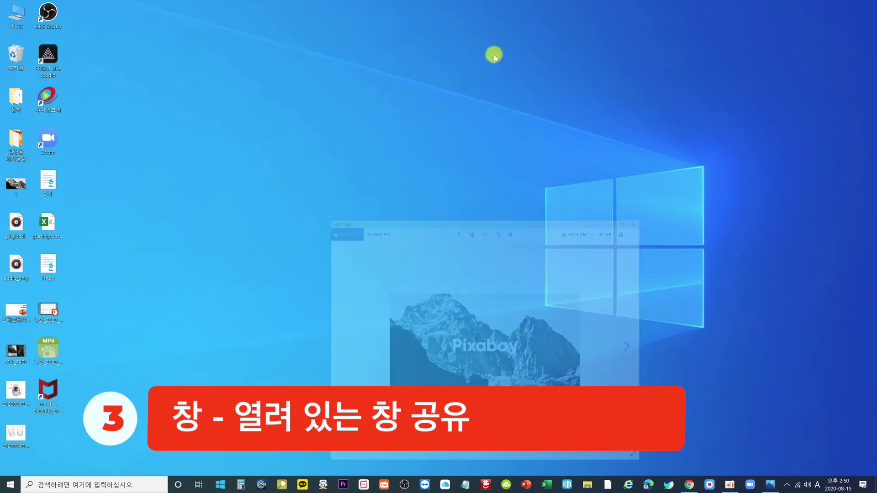
pyautogui.doubleClick(28, 367)
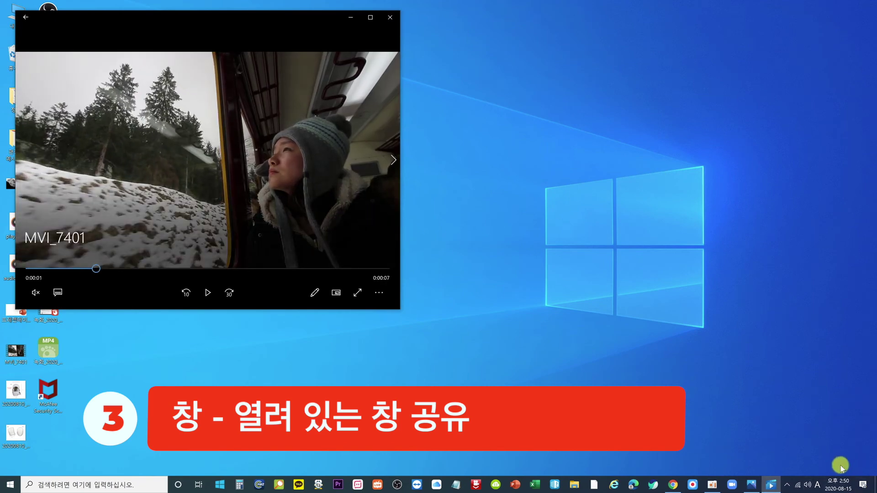
# - Back in the meeting, choose to present a single window, with the photo window brought back up
pyautogui.click(674, 486)
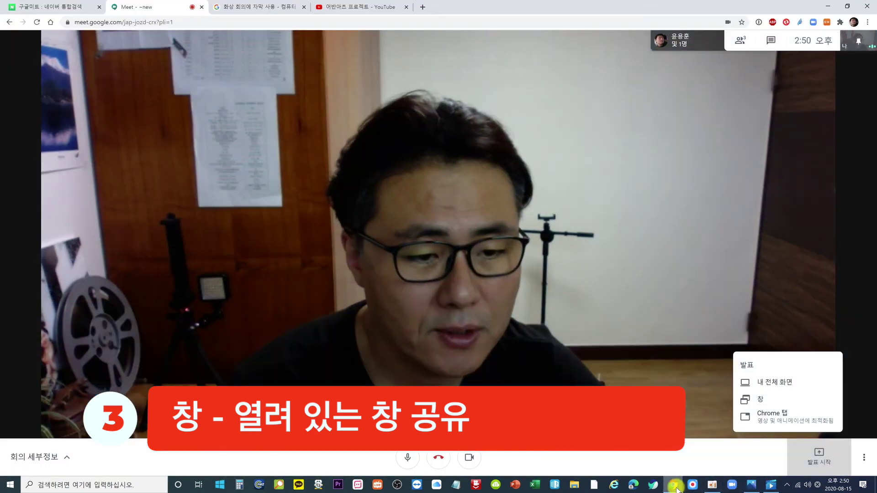
pyautogui.click(761, 401)
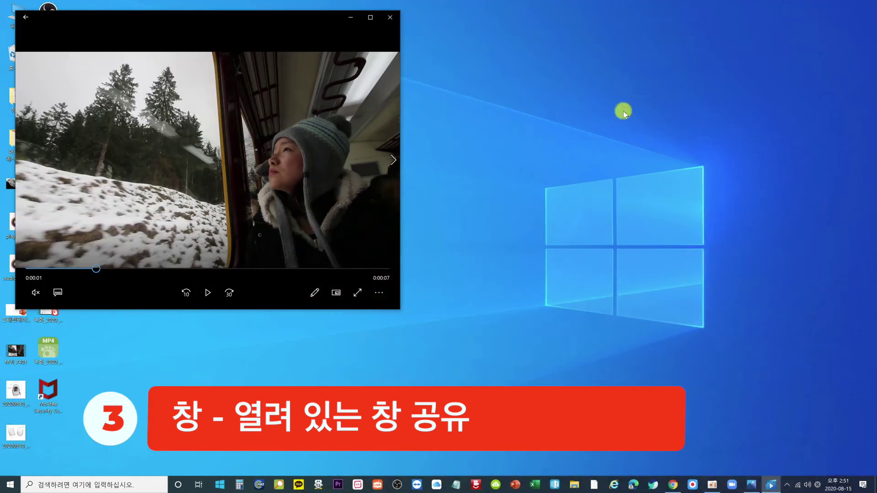
pyautogui.click(752, 484)
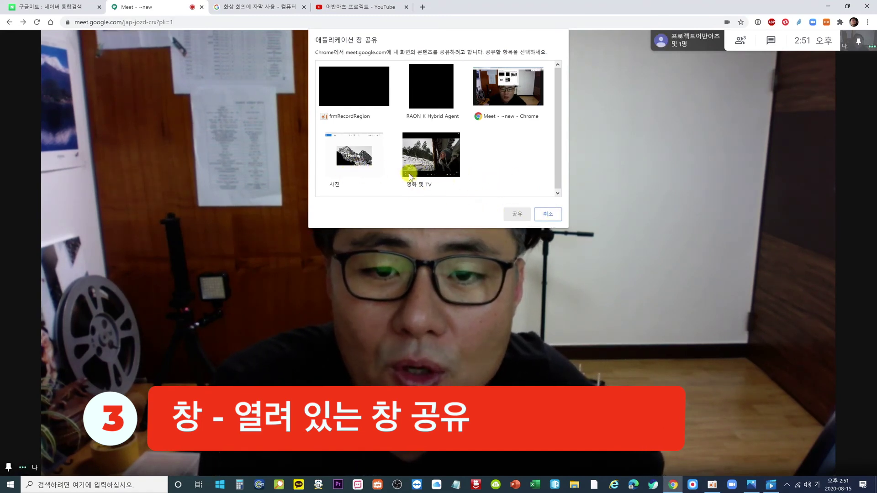
# - Share the Movies & TV window, then play and pause the MVI_7401 clip
pyautogui.click(443, 169)
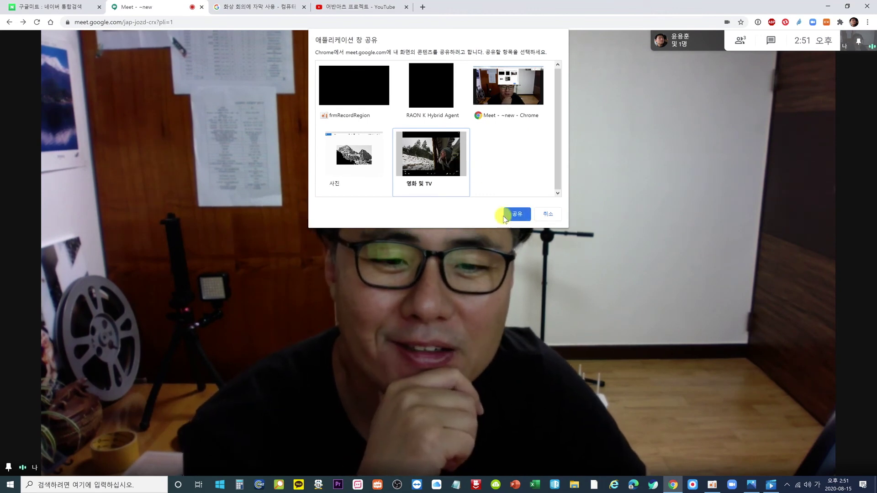
pyautogui.click(516, 217)
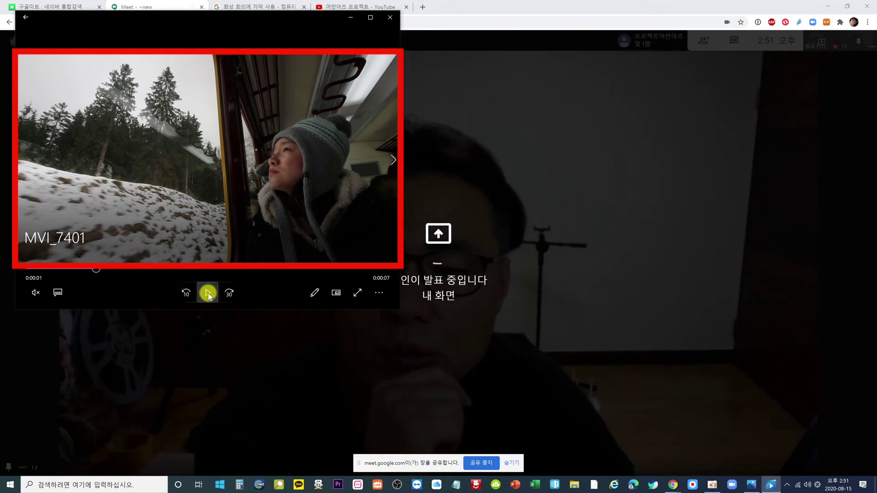
pyautogui.click(207, 294)
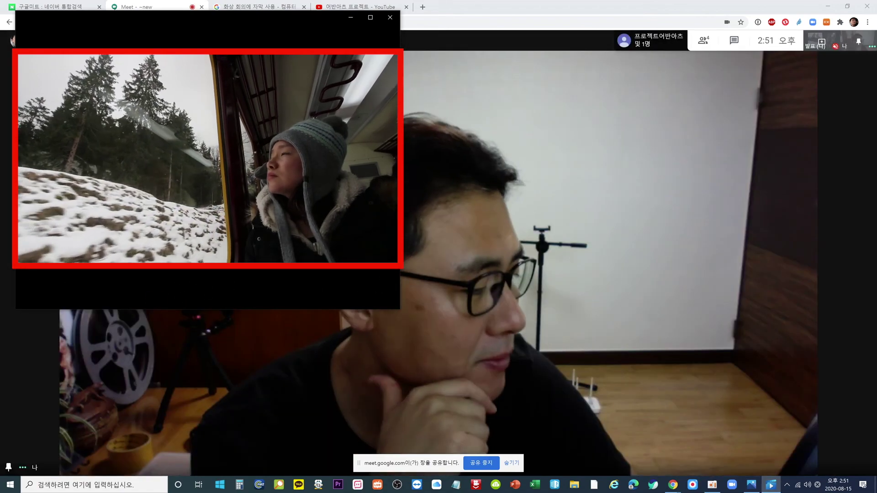
pyautogui.click(196, 210)
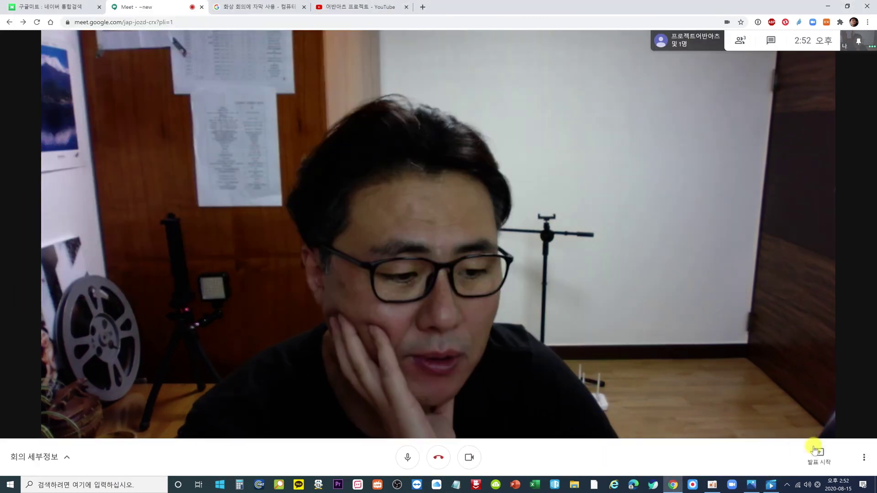
# - Present the 어반아츠 프로젝트 YouTube tab as a Chrome tab, after cancelling the first picker
pyautogui.click(818, 463)
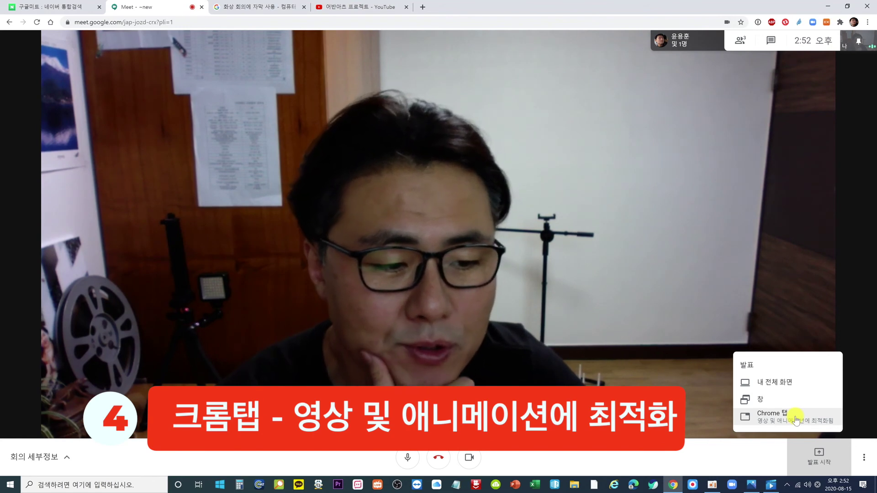
pyautogui.click(795, 419)
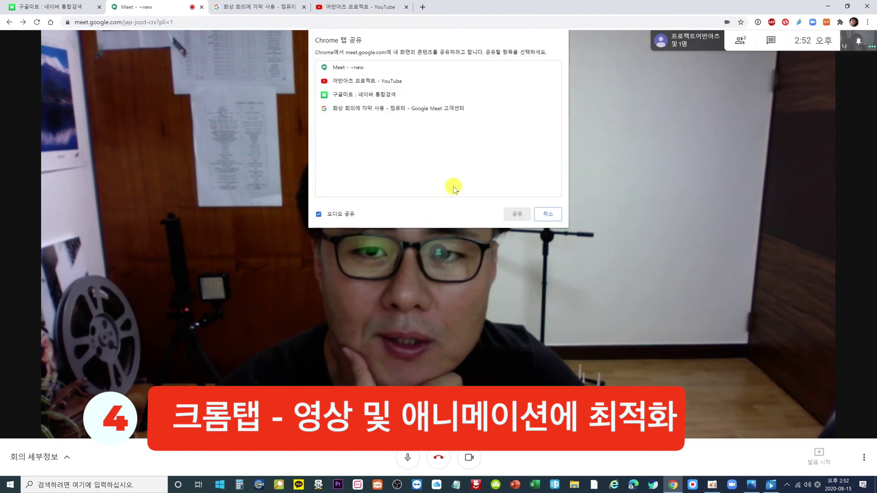
pyautogui.click(544, 216)
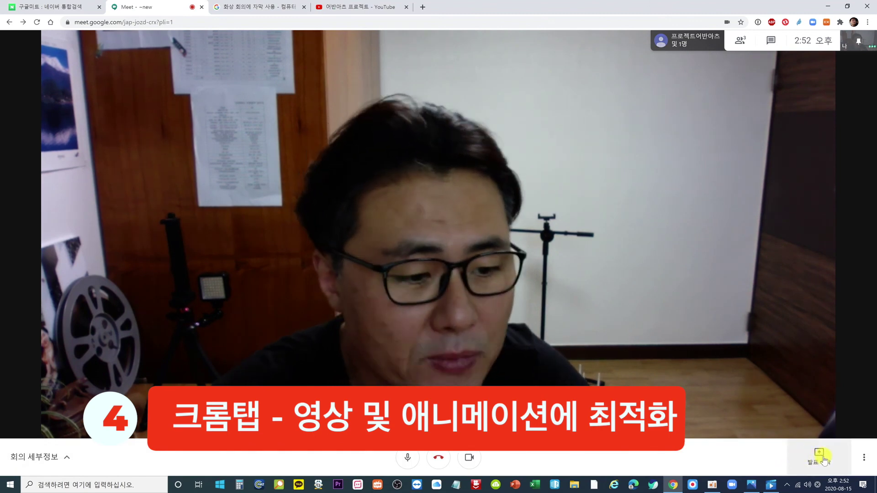
pyautogui.click(824, 461)
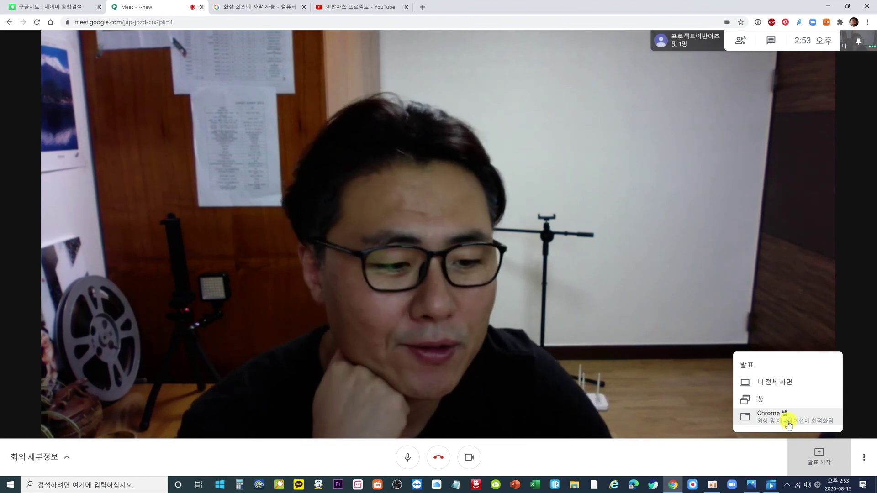
pyautogui.click(788, 424)
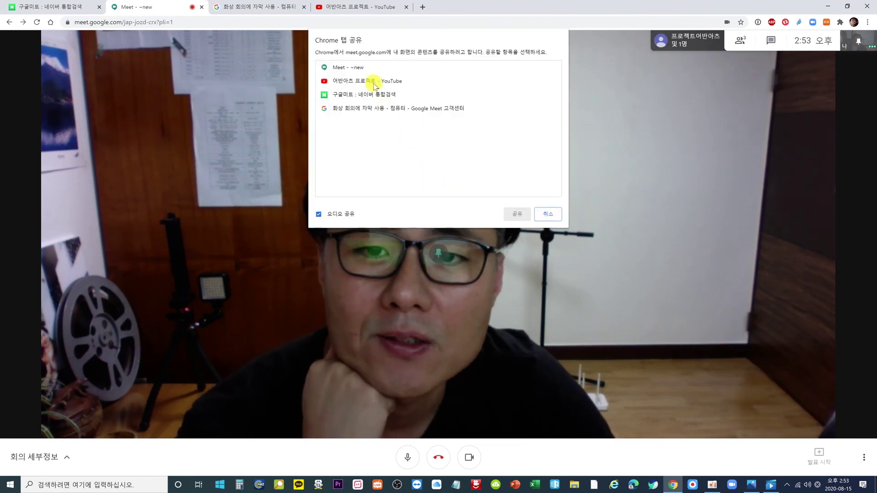
pyautogui.click(389, 82)
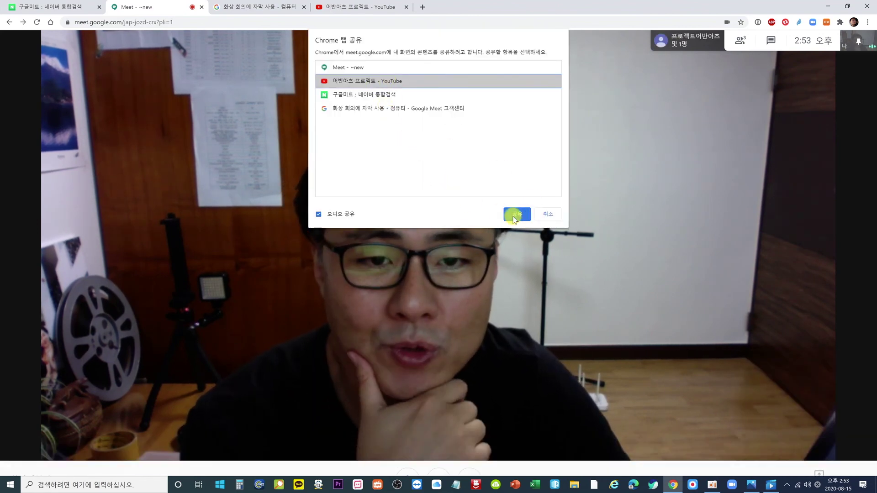
pyautogui.click(528, 214)
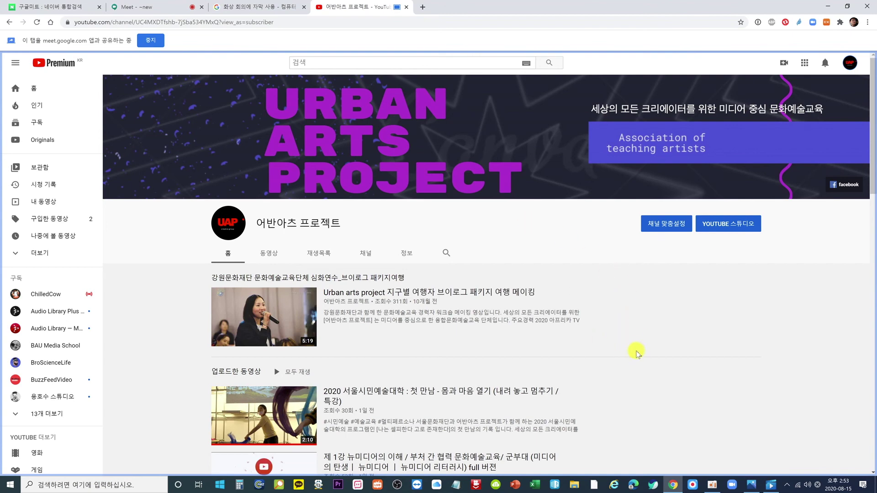
# - Switch back to the Meet tab and put the meeting in full screen
pyautogui.hotkey('ctrl', '2')
pyautogui.click(830, 417)
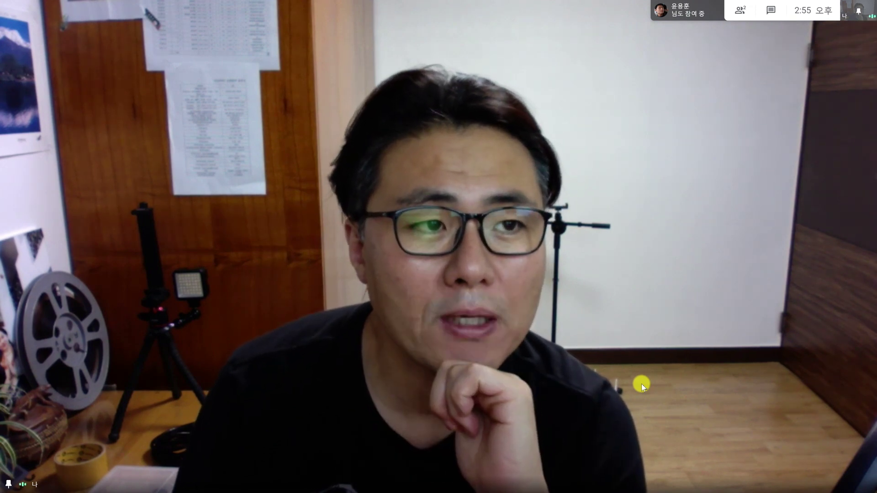
# - Hang up with the red button to leave the call
pyautogui.moveTo(490, 415)
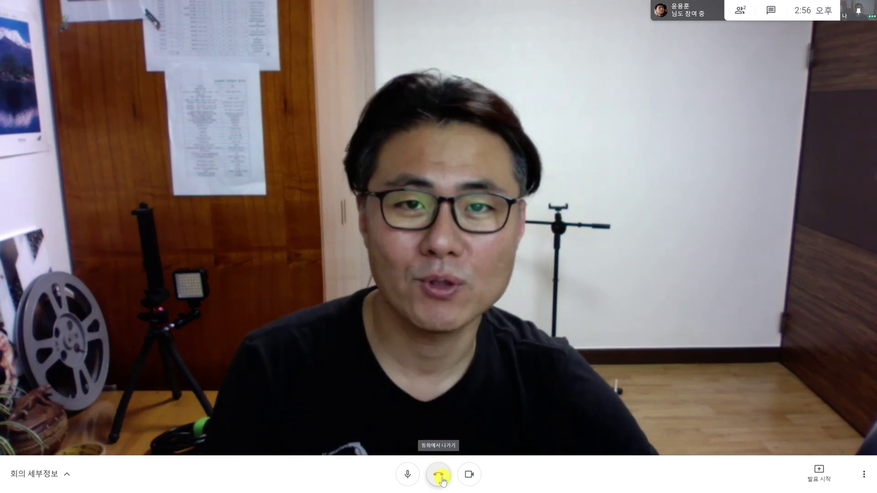
pyautogui.click(439, 475)
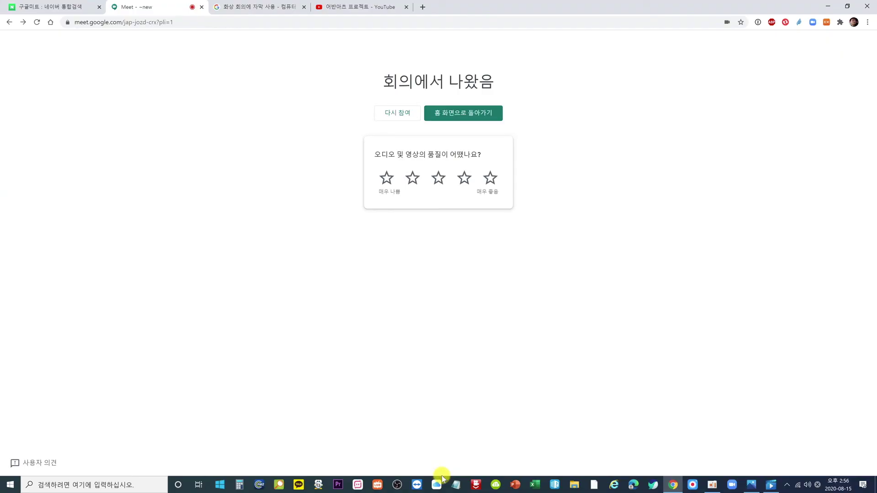